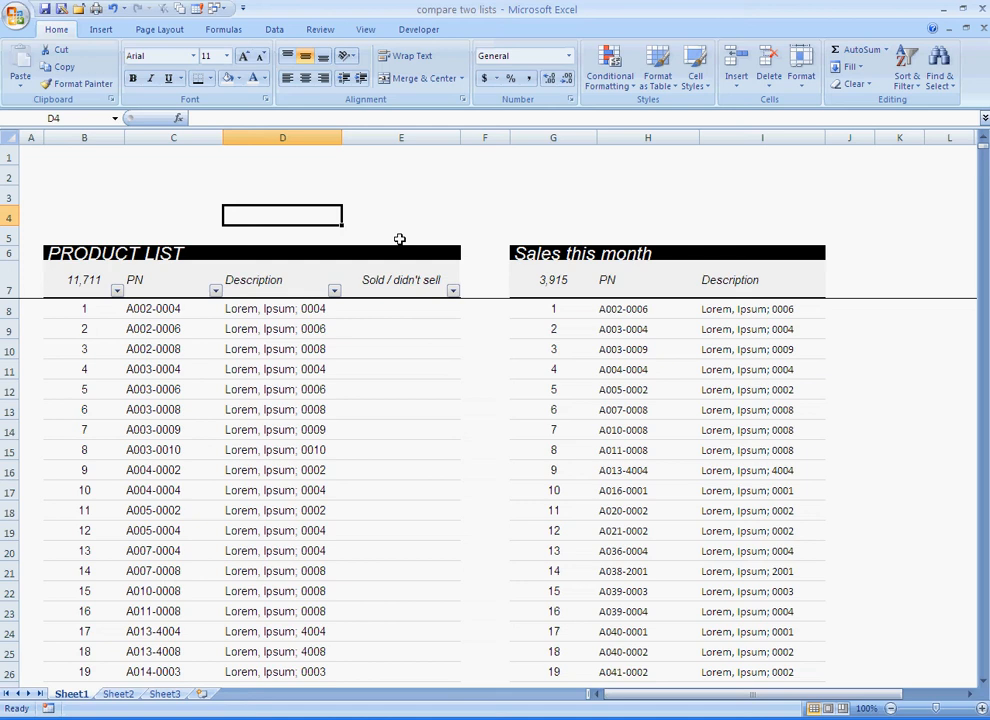
Examine the product list from its count header down to its last row and back to the first part number
left_click(84, 272)
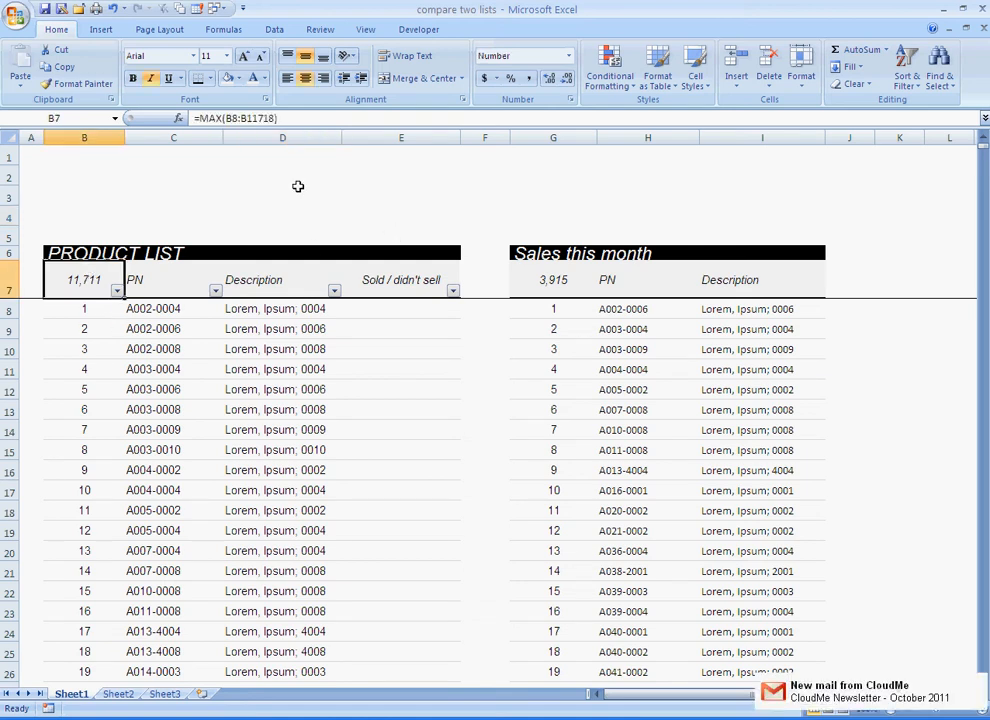
key("ctrl+Down")
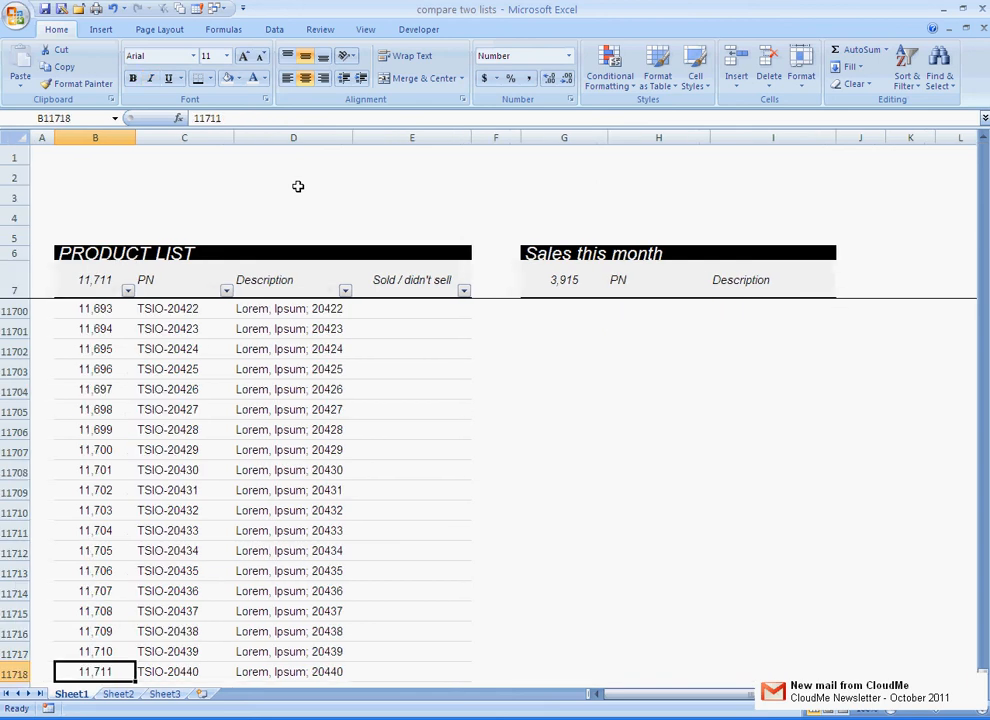
key("Up")
key("ctrl+Up")
key("Down")
key("Right")
key("Down")
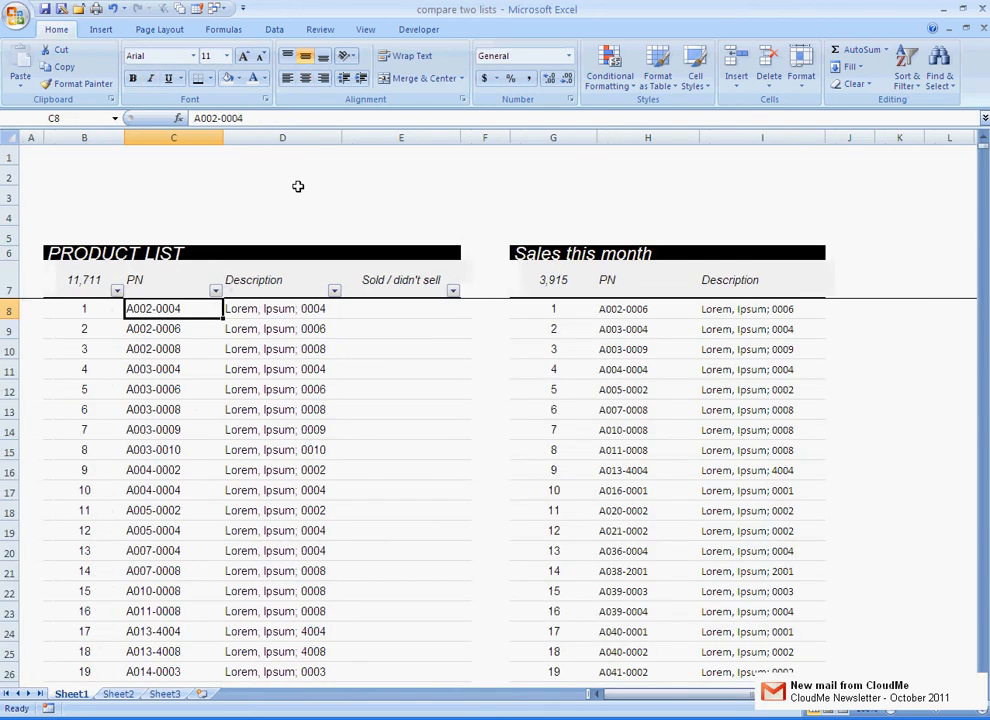
Examine the Sales this month list from its count header to its end, then return to the Sold / didn't sell header
key("Up")
key("Right")
key("Right")
key("Right")
key("Right")
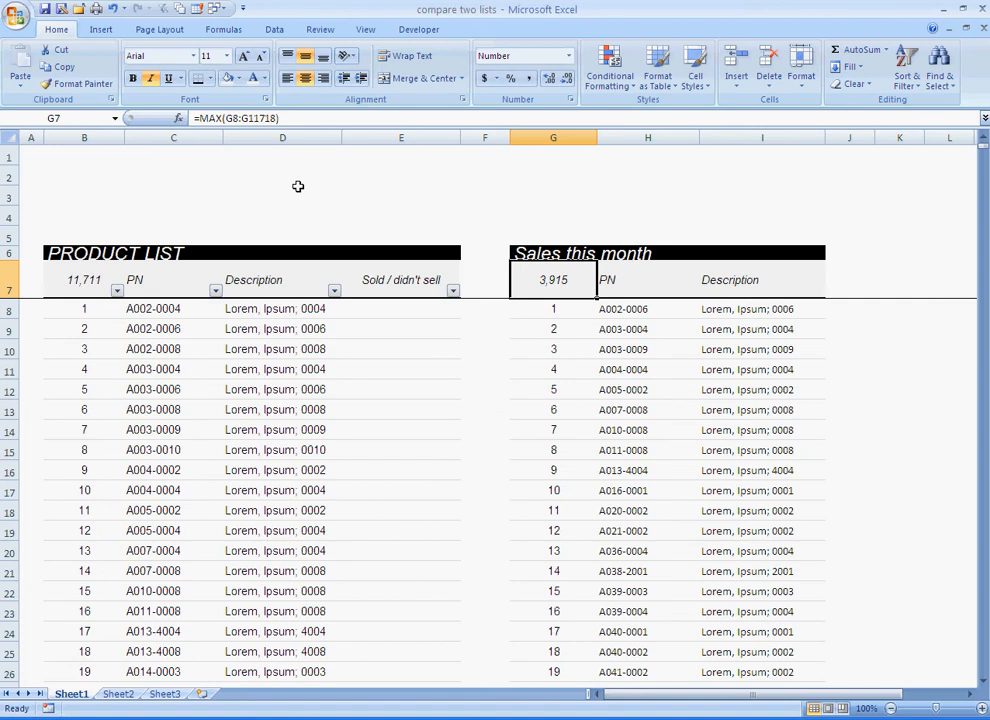
key("ctrl+Down")
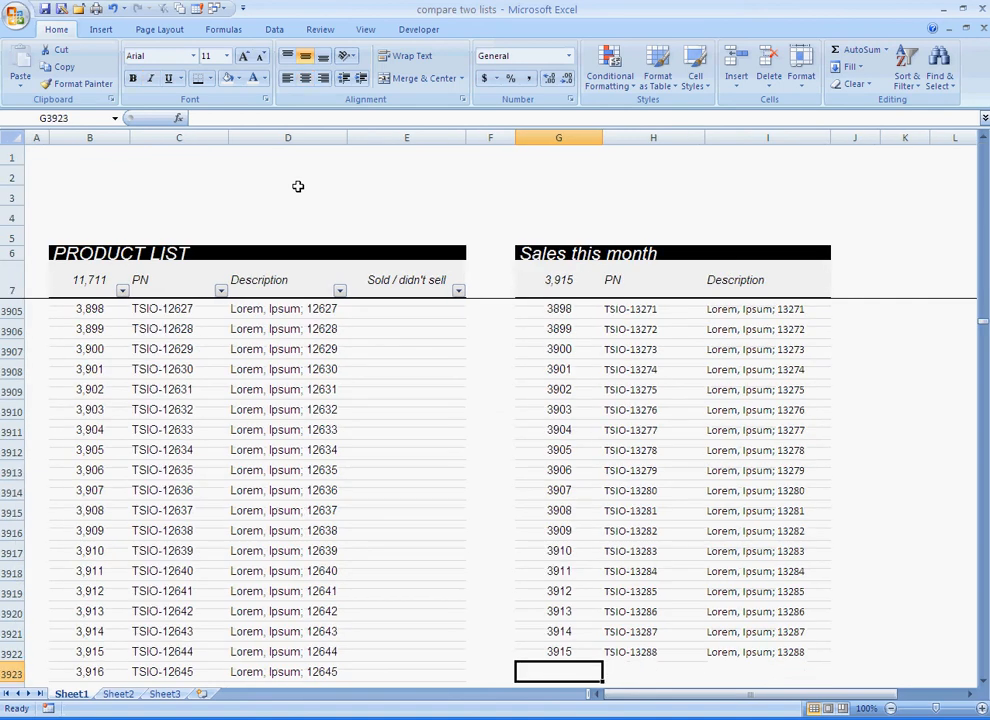
key("ctrl+Up")
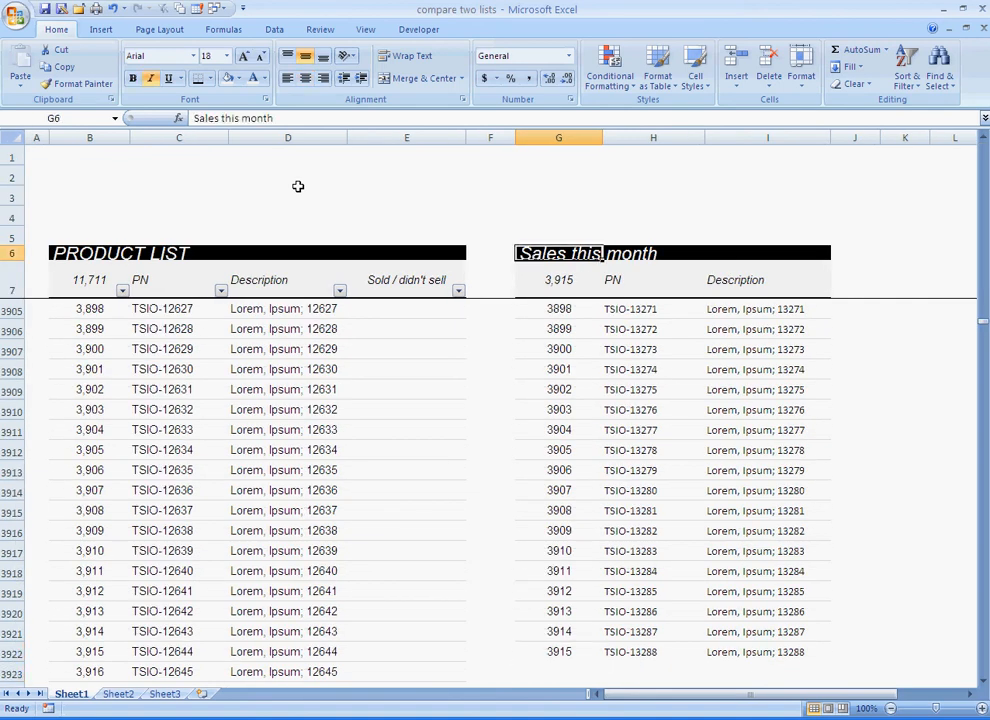
key("Down")
key("Down")
key("Up")
key("Left")
key("Left")
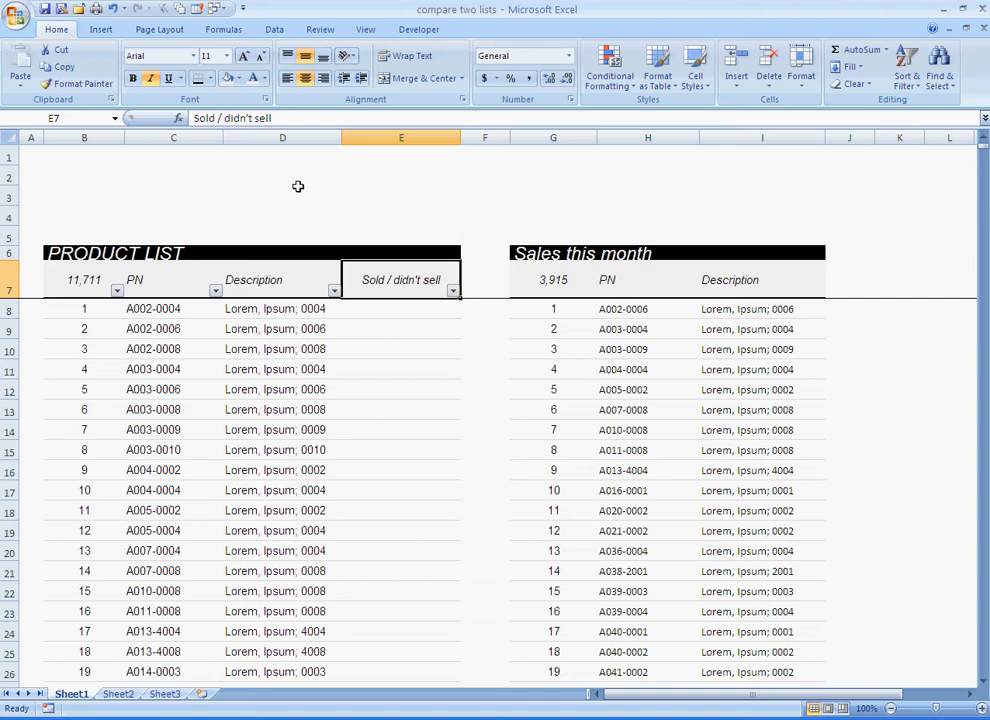
Check where the product list's numbering ends and how far the worksheet's rows extend, then return to the first product
left_click(99, 306)
key("ctrl+Down")
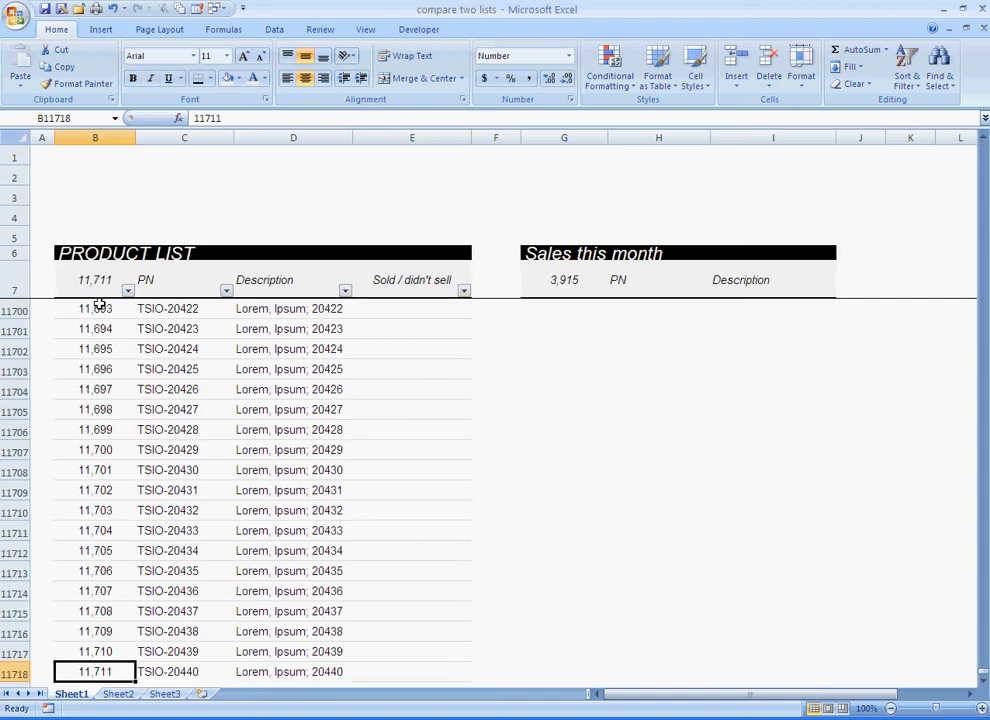
key("ctrl+Up")
key("Down")
key("Down")
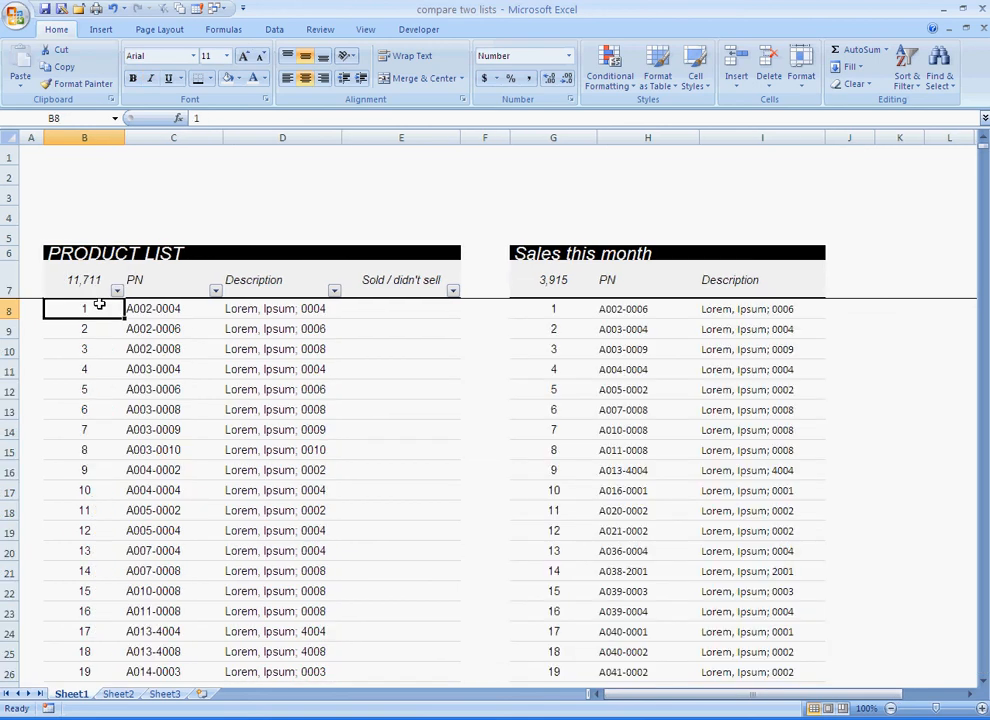
key("ctrl+Down")
key("ctrl+Down")
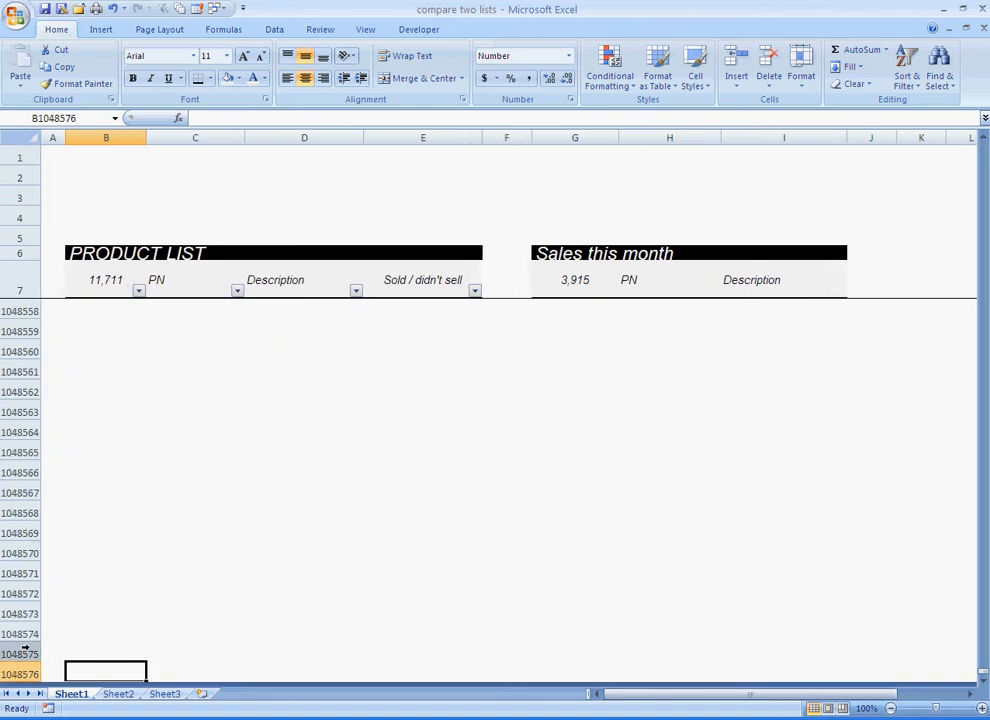
key("ctrl+Up")
key("ctrl+Up")
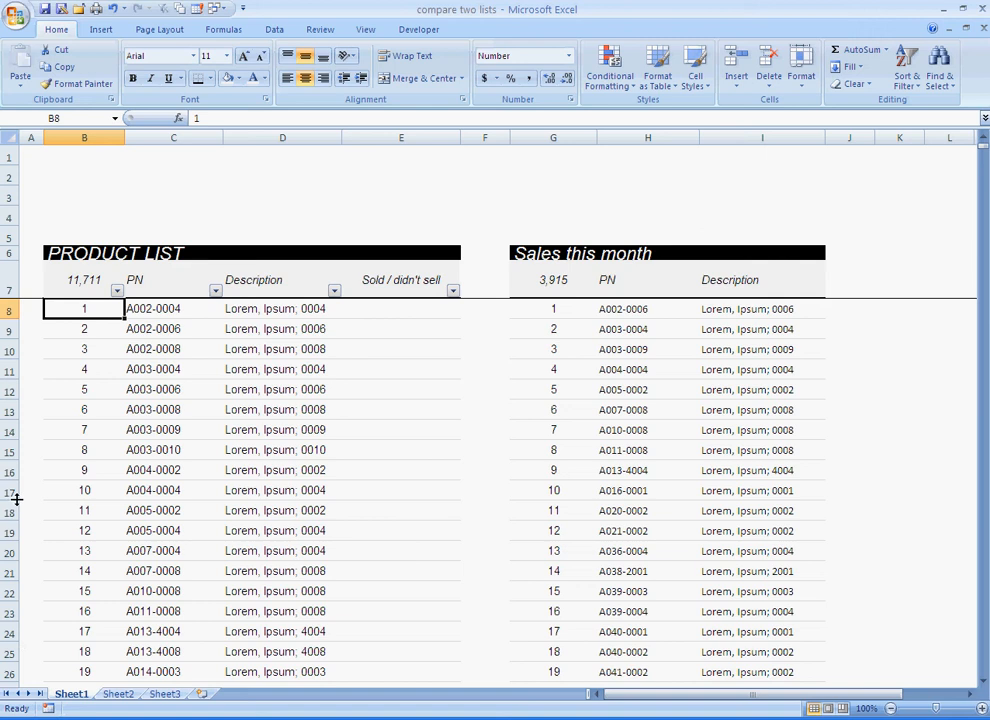
Enter =COUNTIF(H:H,C8) in cell E8 to count the first product's part number in the sales list's PN column
left_click(389, 308)
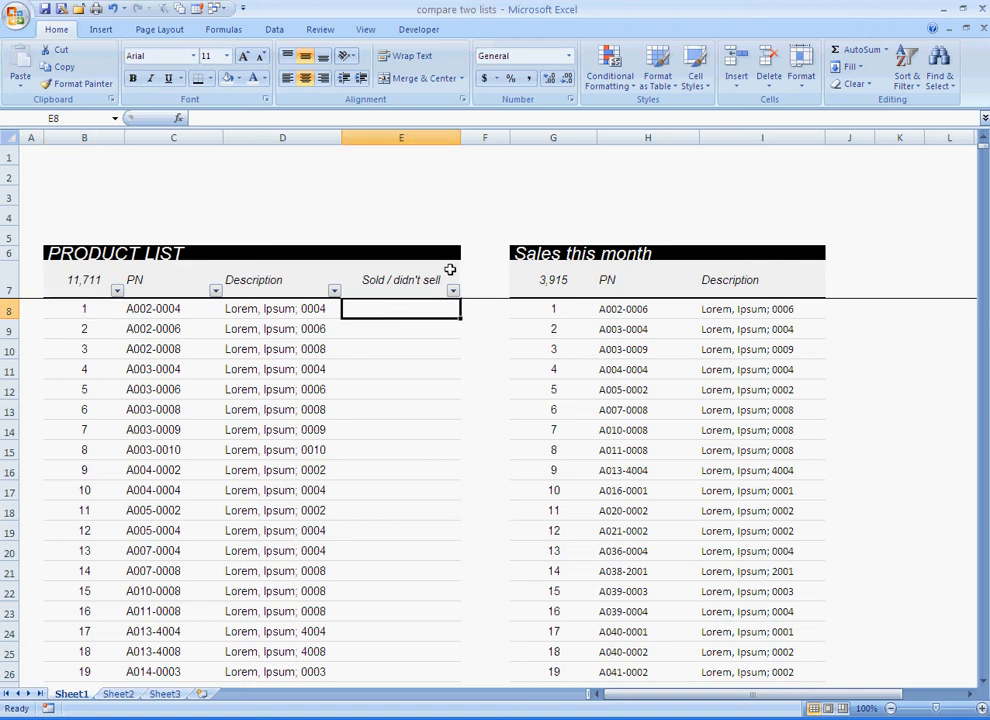
left_click(172, 309)
left_click(645, 310)
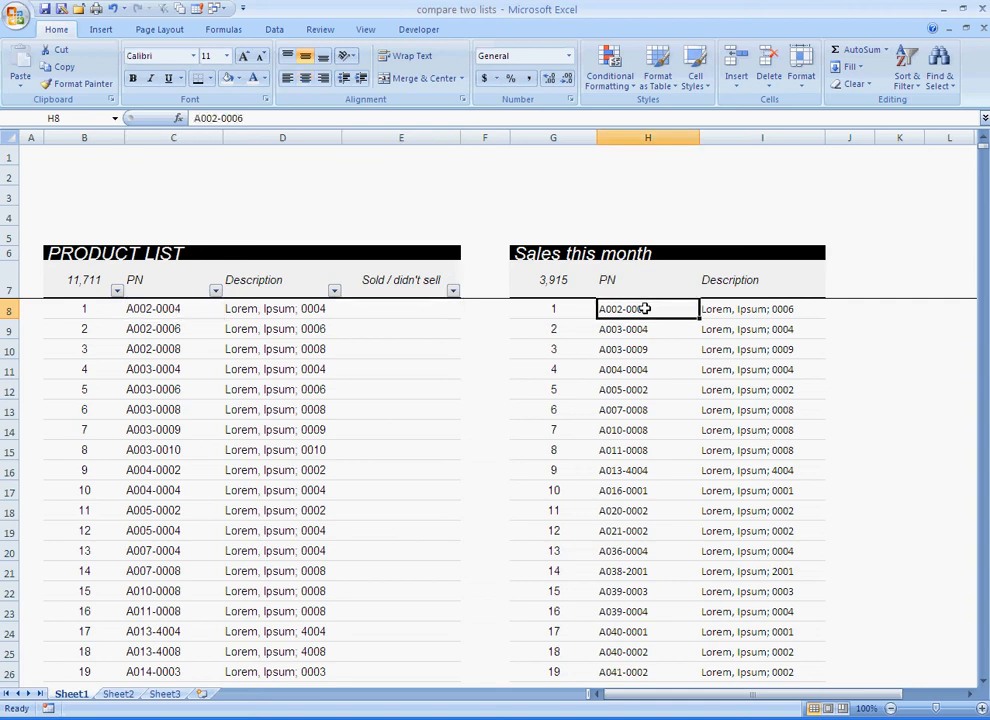
left_click(412, 308)
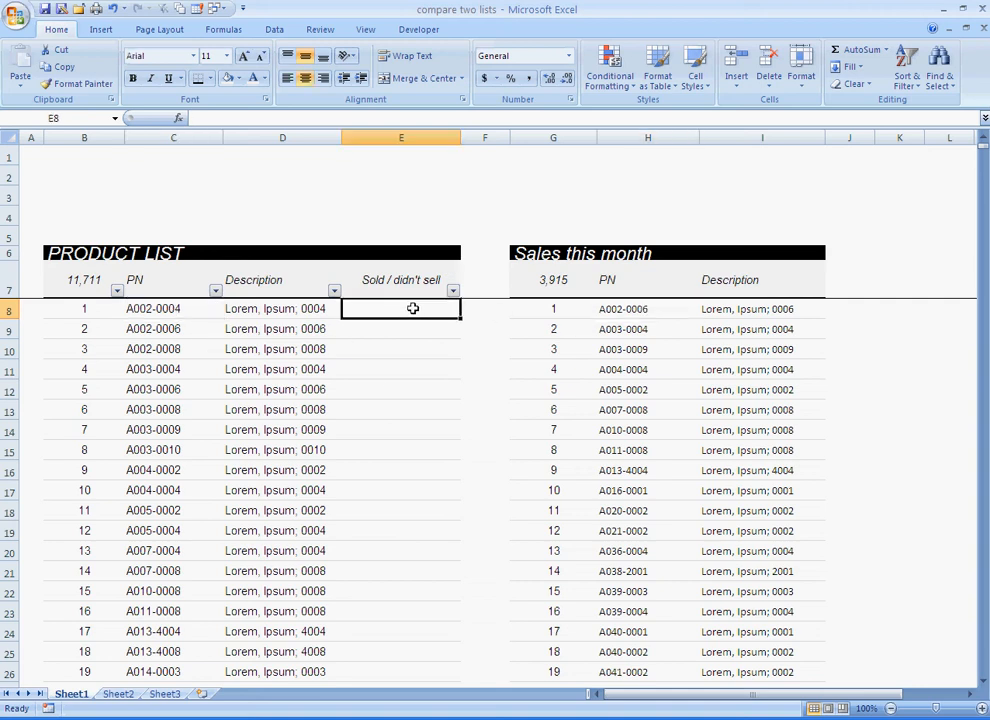
type("=counta")
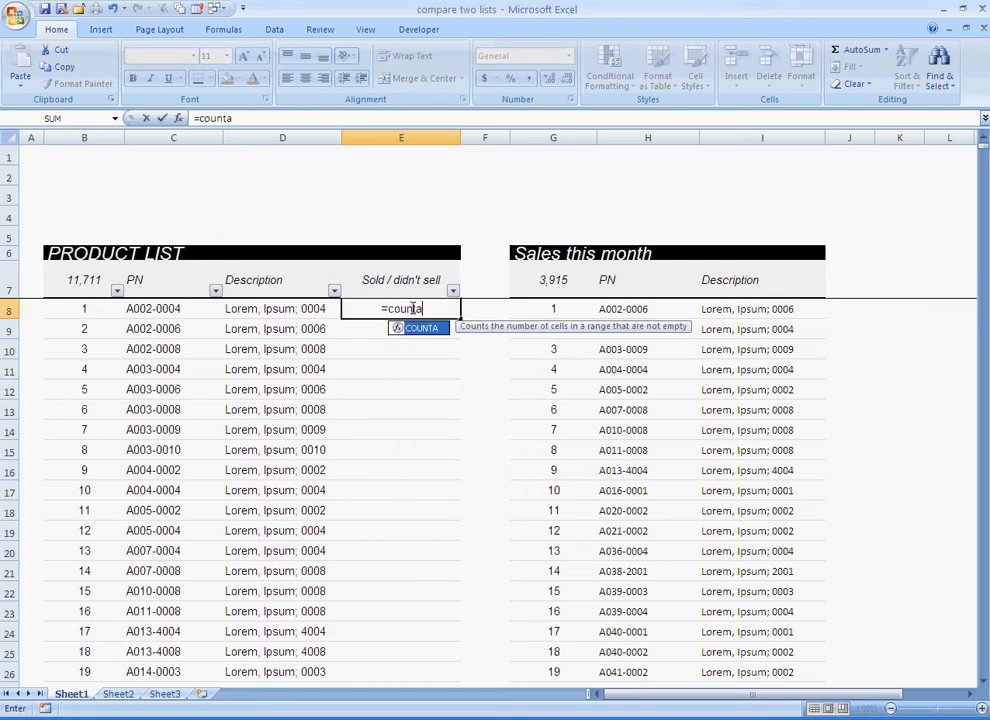
key("BackSpace")
type("if(")
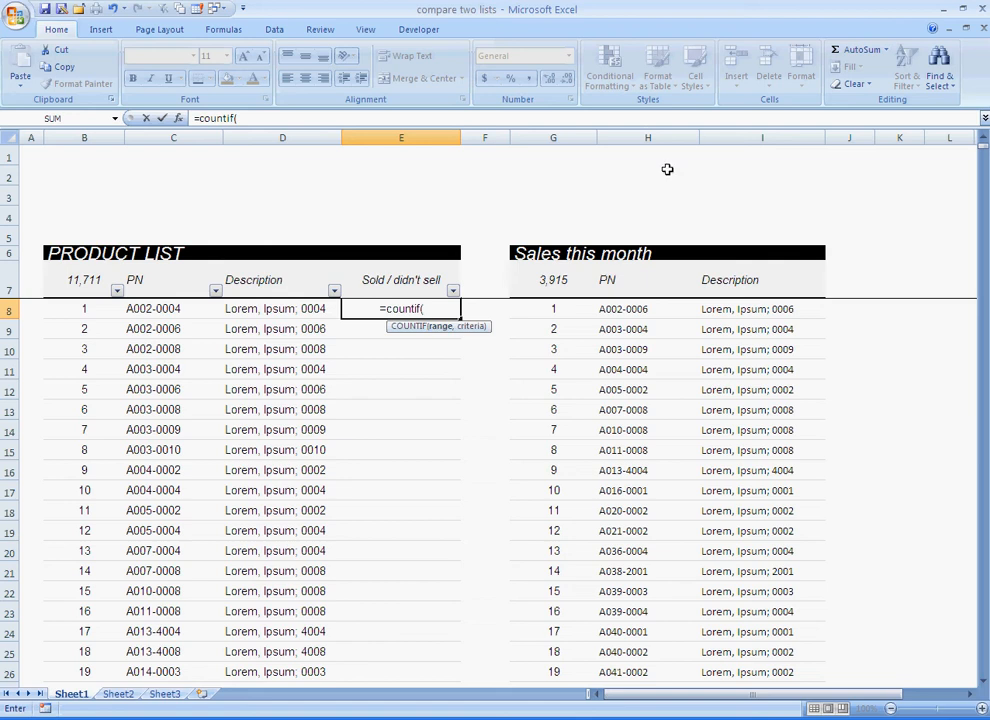
left_click(645, 133)
type(",")
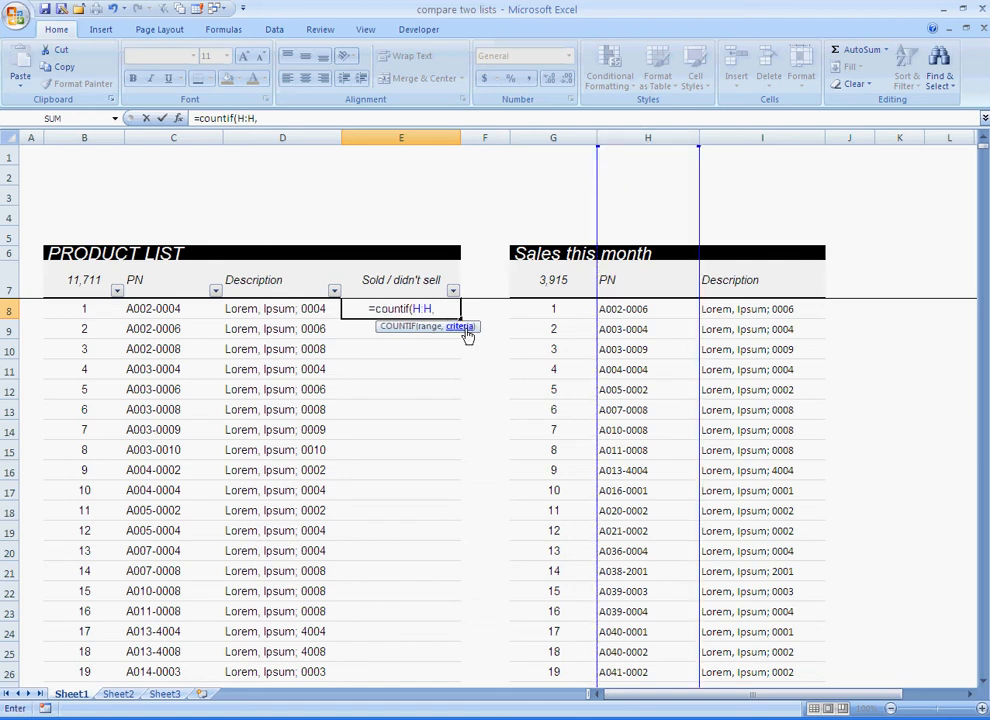
left_click(158, 309)
key("Return")
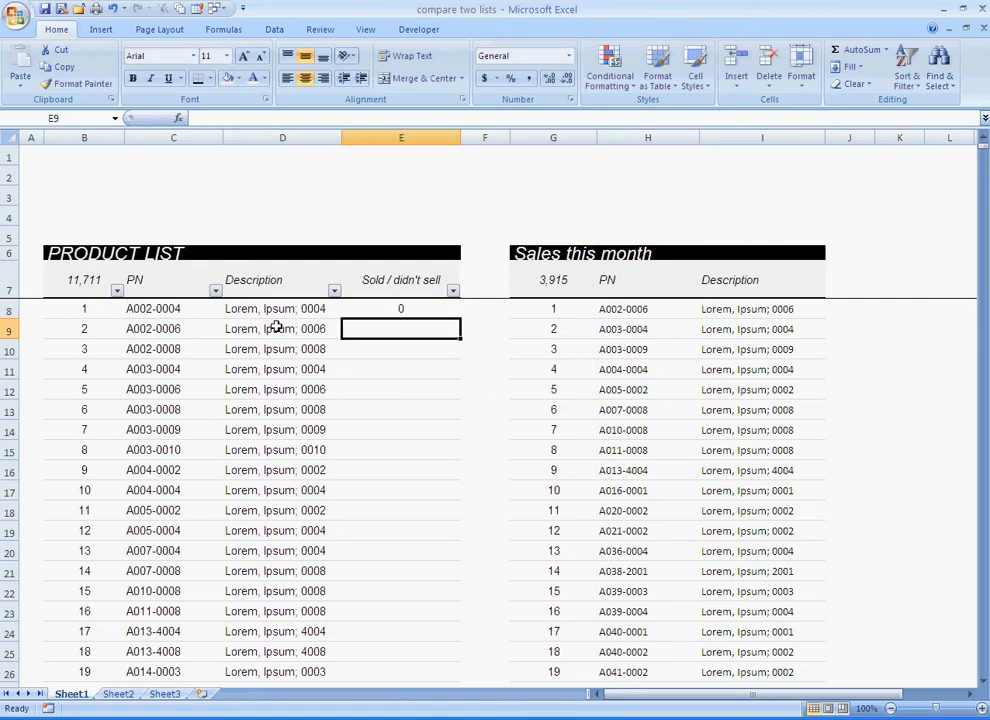
Fill the COUNTIF formula from E8 down the Sold / didn't sell column to the end of the product list
left_click(398, 311)
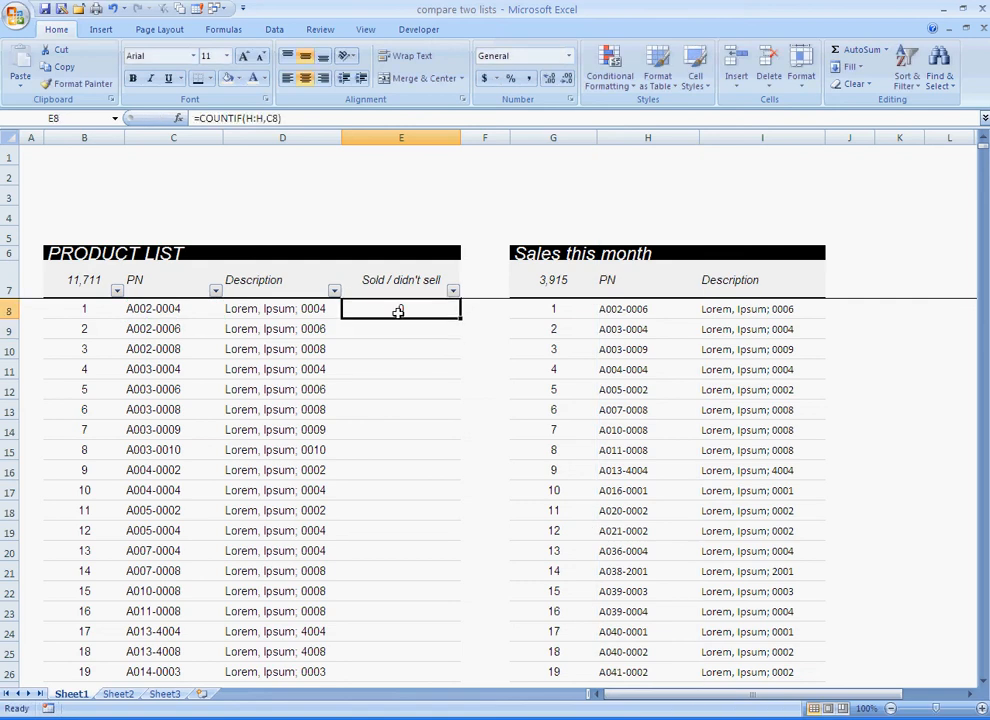
left_click(171, 309)
left_click(622, 309)
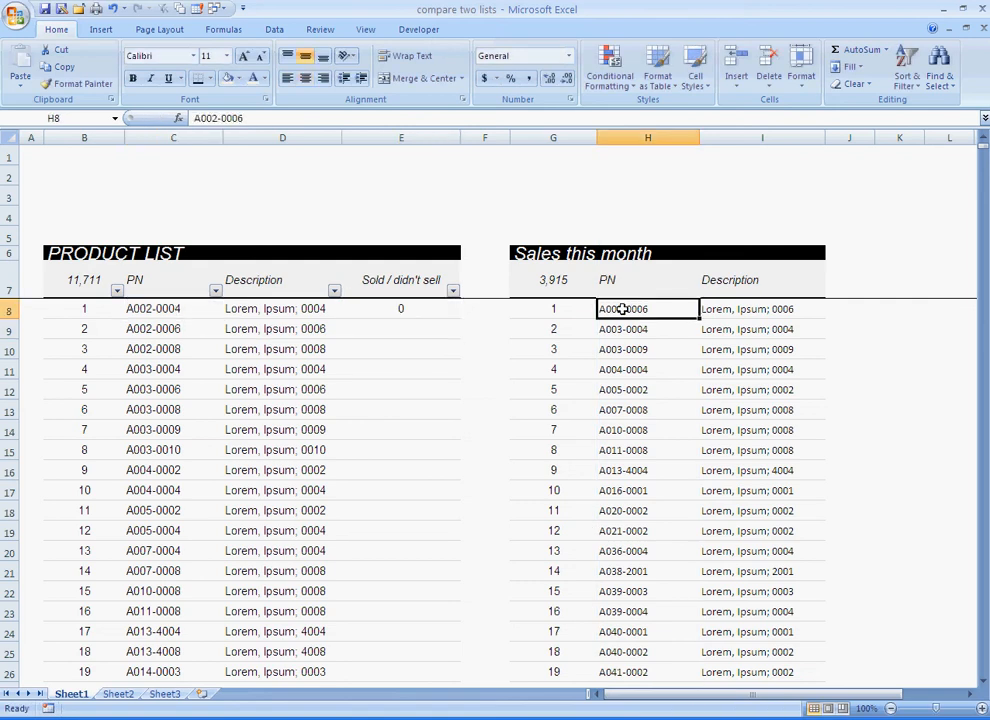
left_click(366, 312)
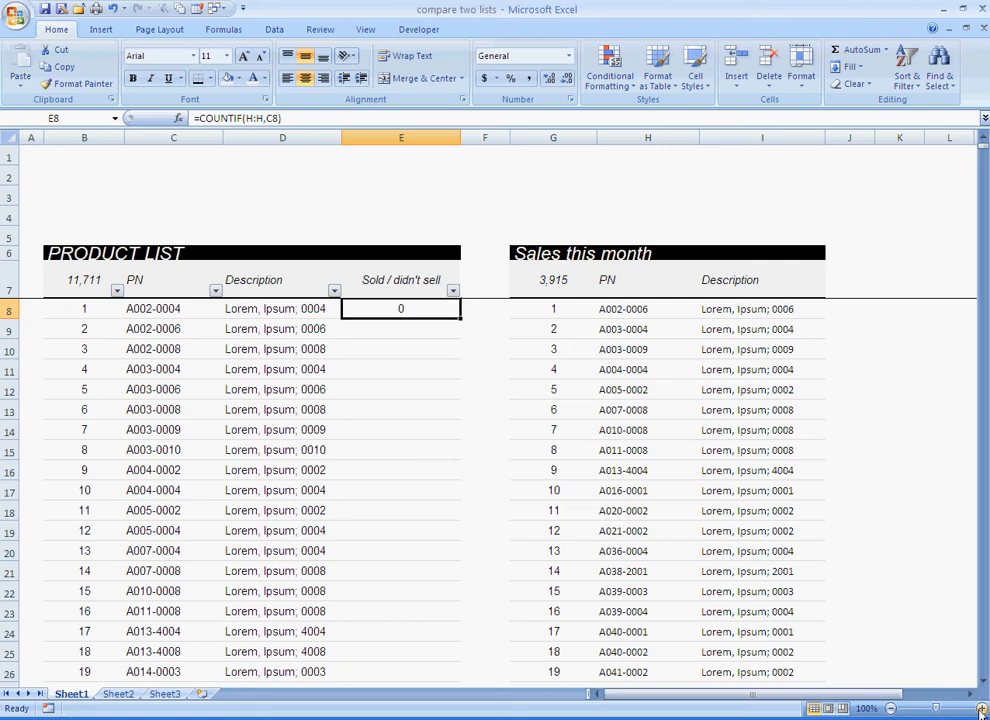
scroll(758, 548, "up", 3, "ctrl")
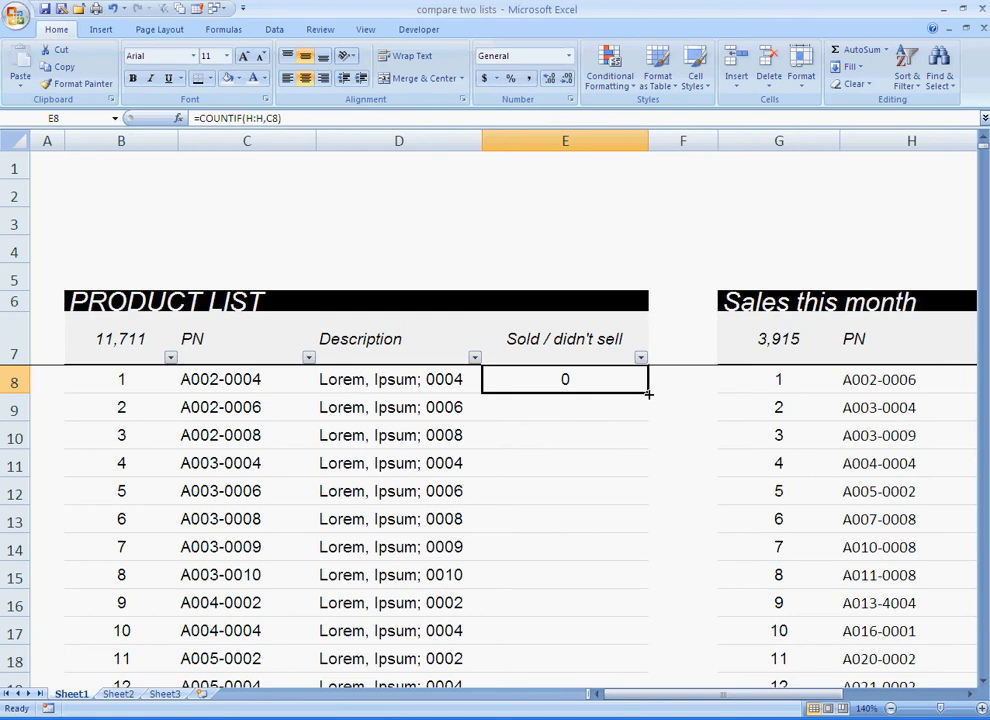
double_click(648, 394)
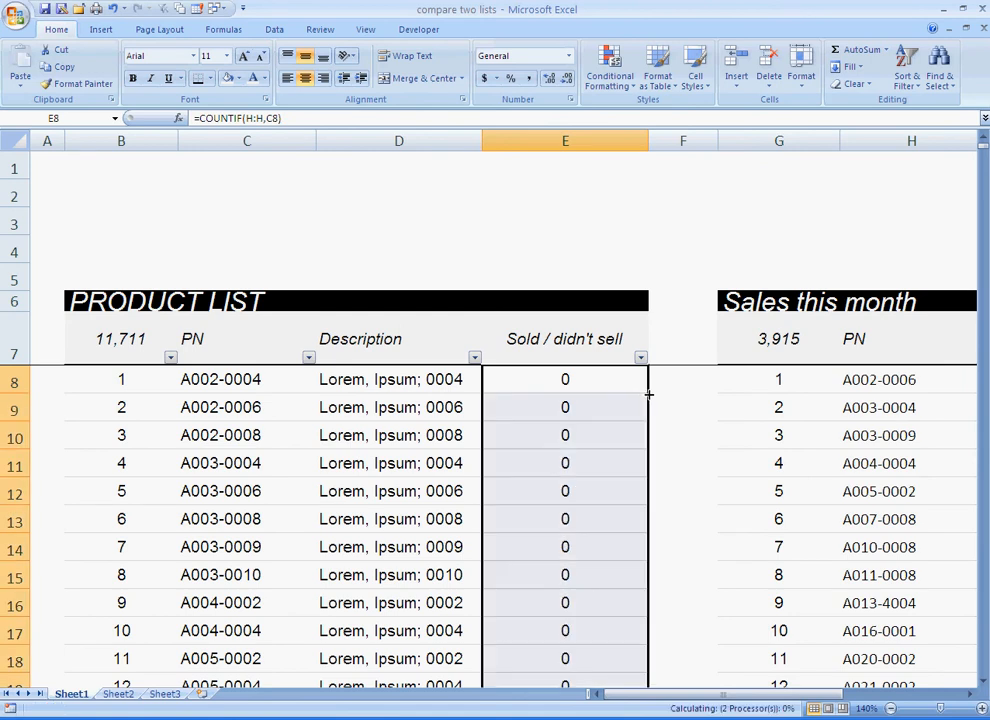
Examine the COUNTIF results for the first several products in the Sold / didn't sell column
left_click(576, 408)
left_click(573, 435)
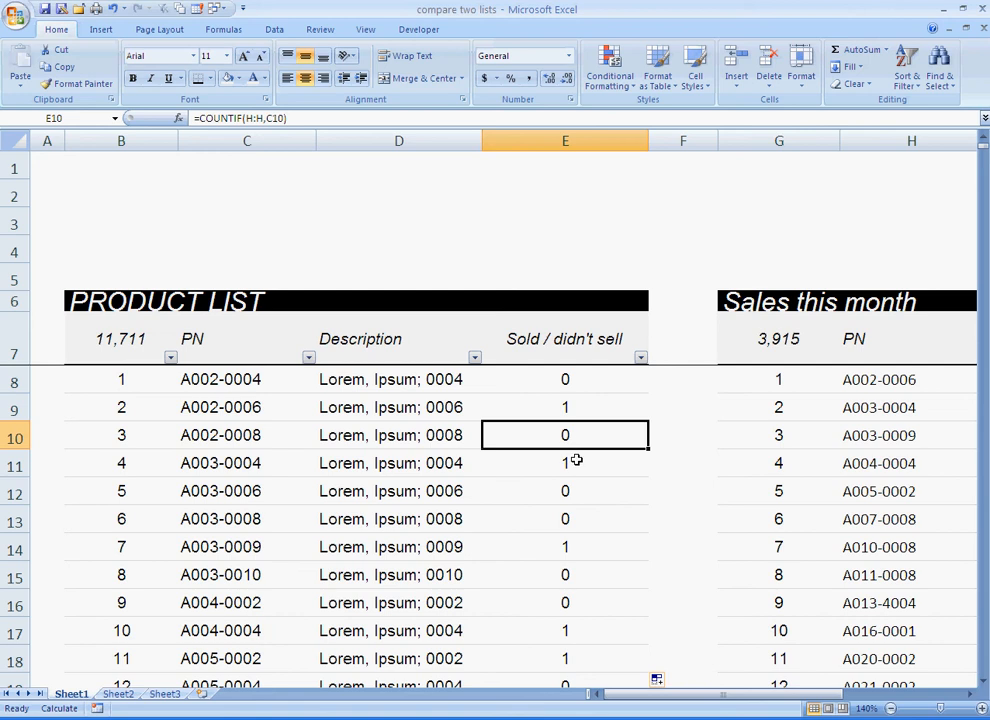
left_click(577, 463)
left_click(583, 494)
left_click(584, 521)
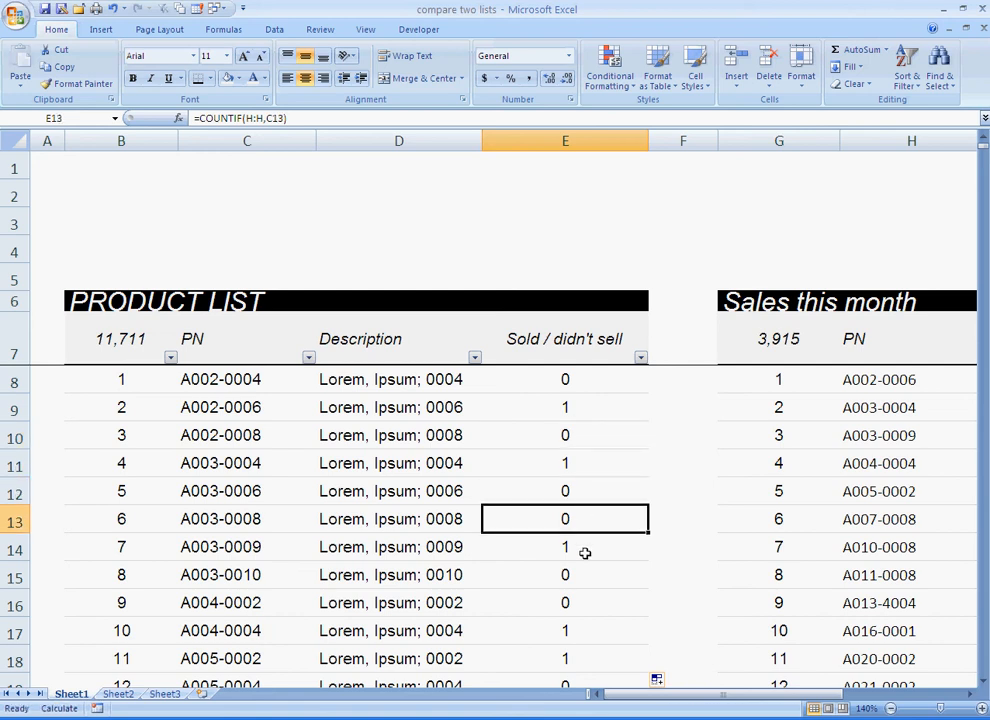
left_click(586, 592)
left_click(568, 571)
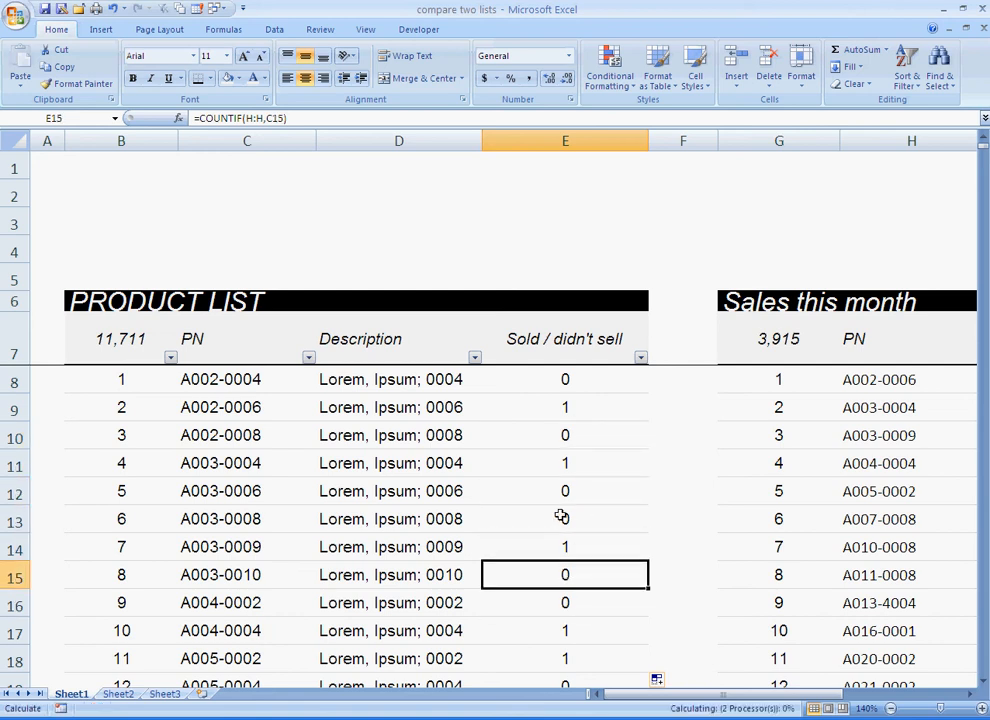
left_click(550, 382)
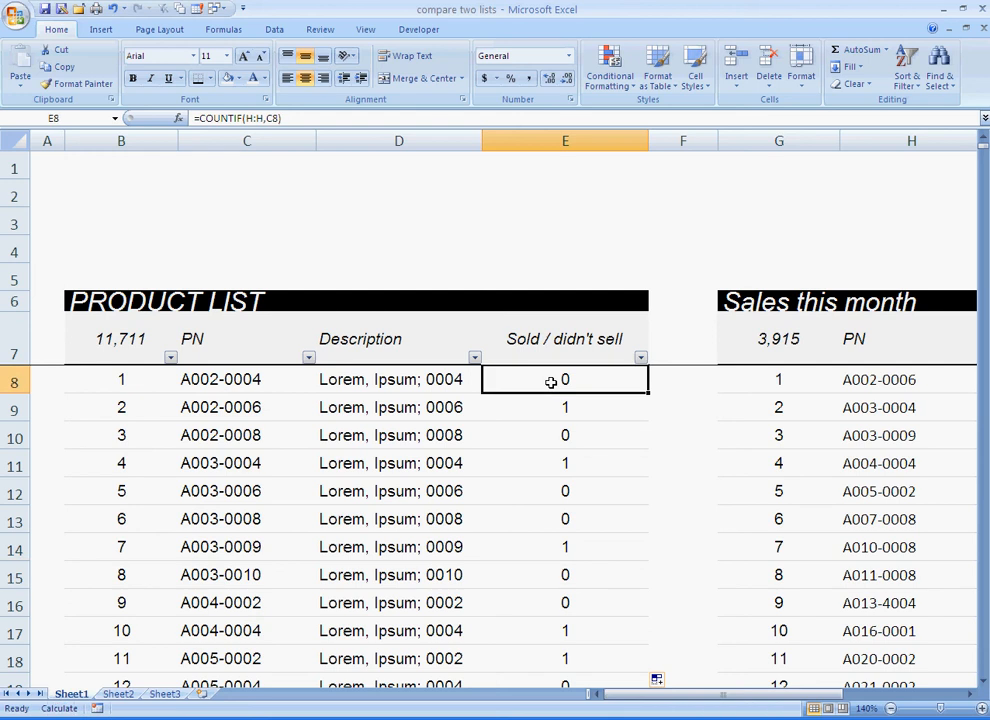
Check that the formula reaches the product list's last row, inspecting that row's cells, and return to row 8
key("ctrl+Down")
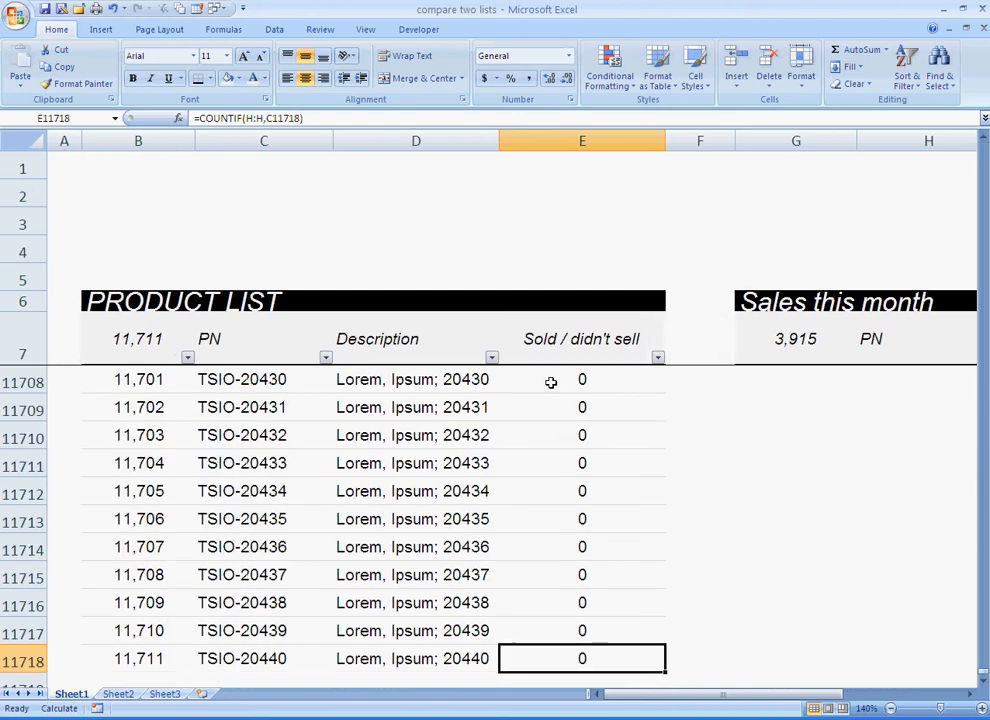
left_click(157, 658)
left_click(250, 658)
left_click(360, 658)
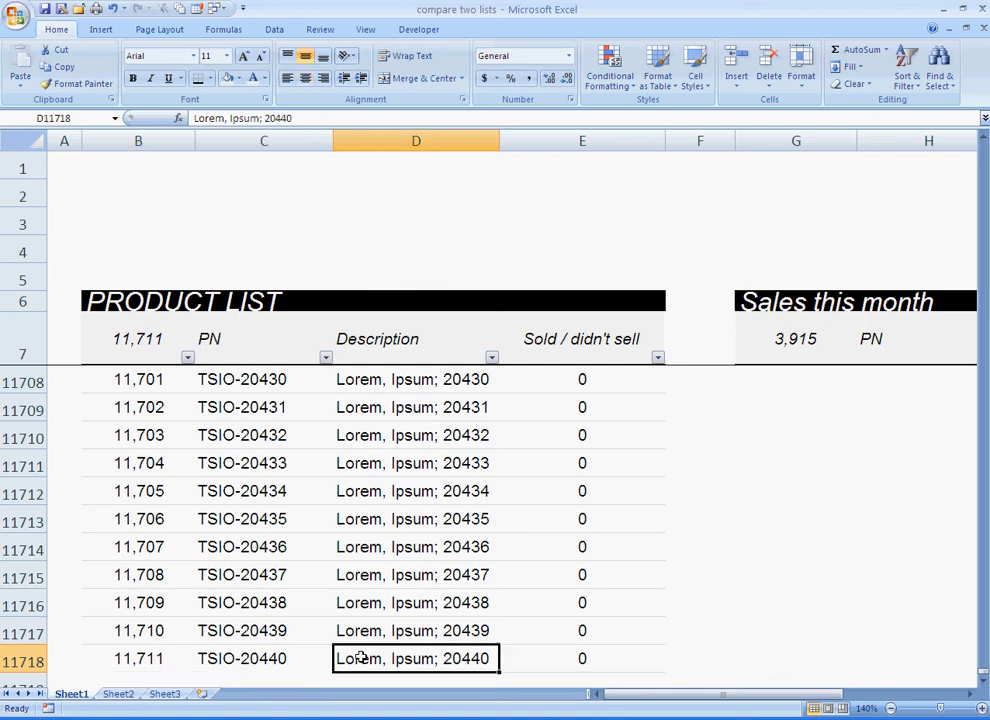
left_click(570, 656)
left_click(470, 575)
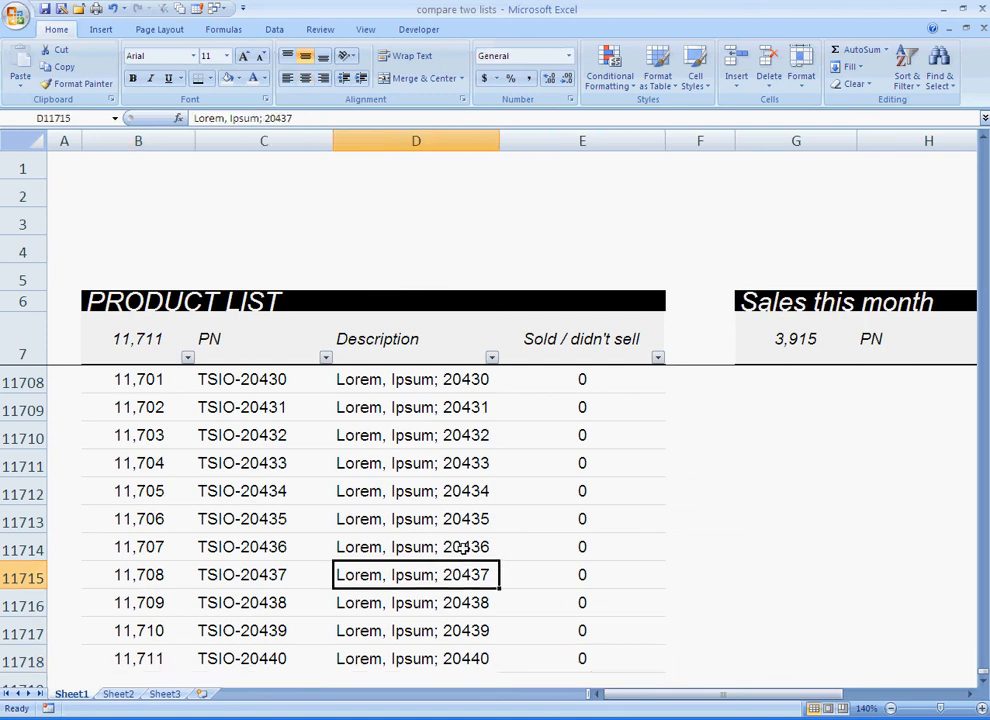
key("ctrl+Up")
key("Down")
key("Right")
key("Right")
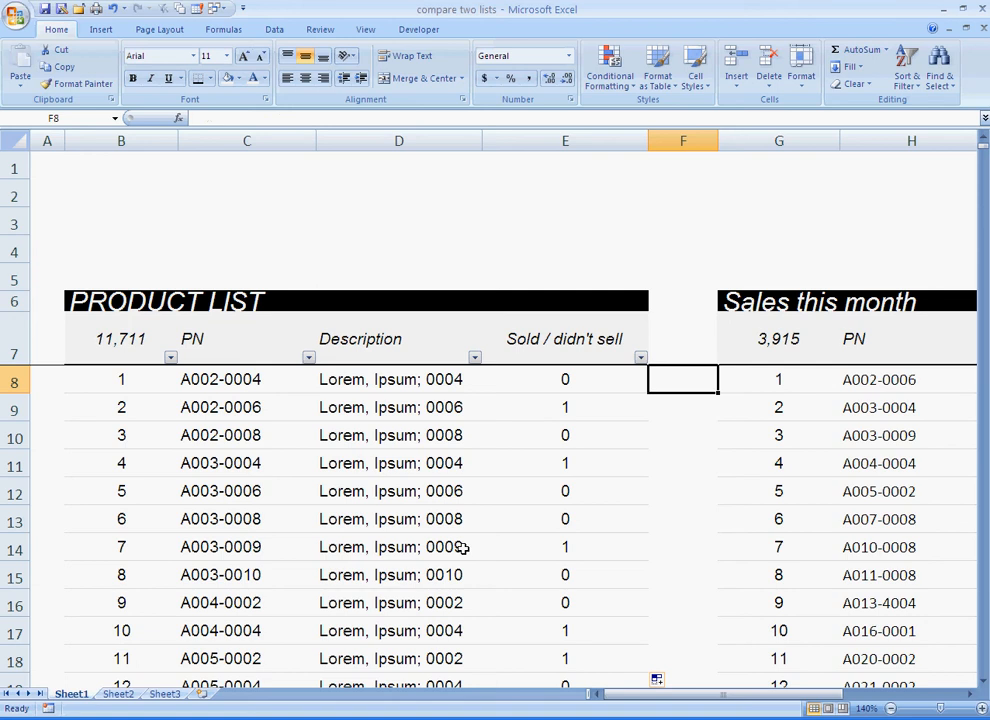
Filter the Sold / didn't sell column to show only rows with the value 1
left_click(641, 357)
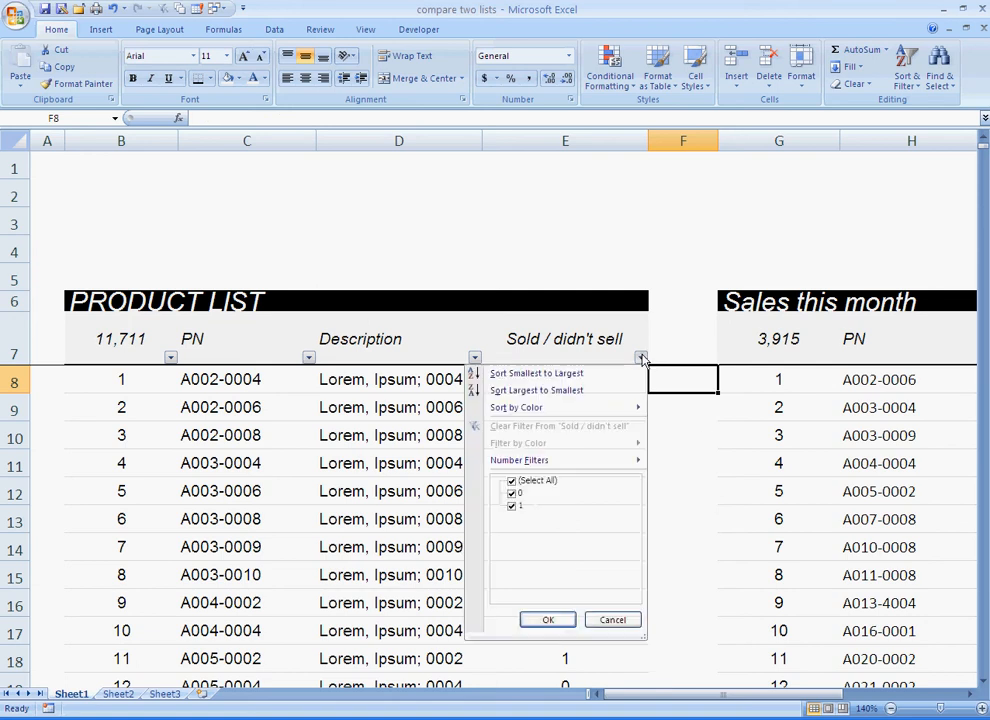
left_click(512, 481)
left_click(513, 506)
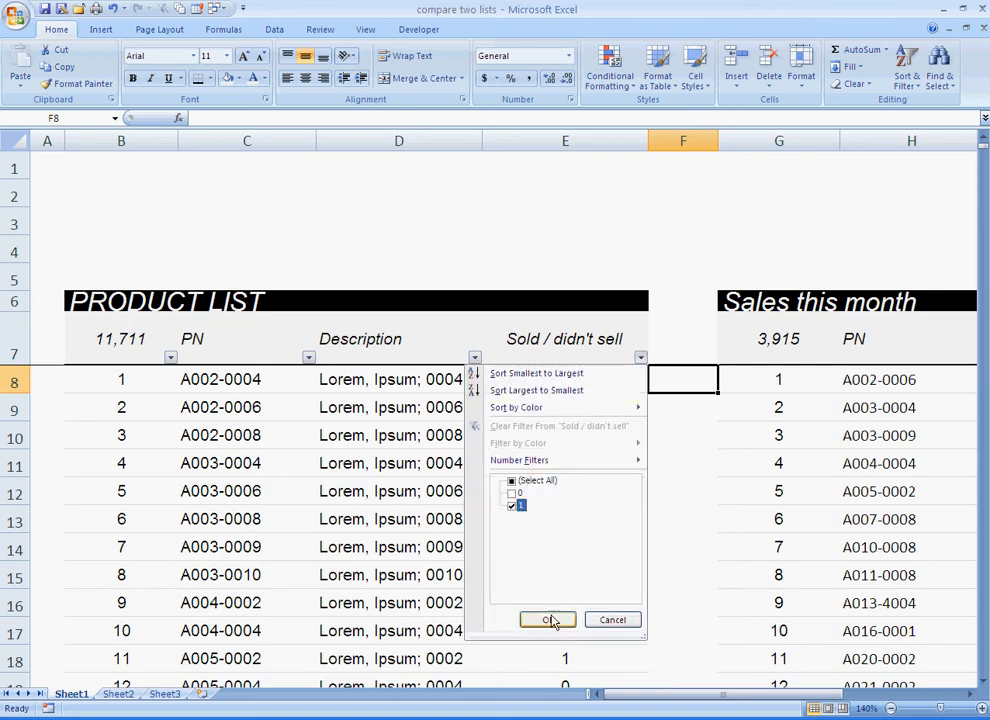
left_click(553, 621)
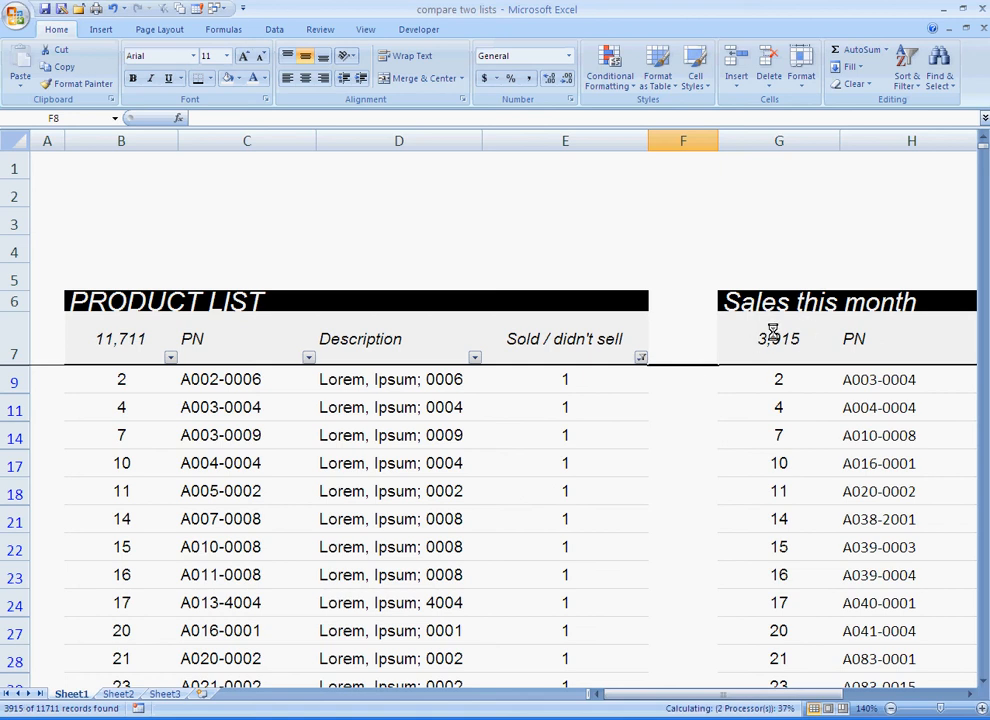
Show all rows again by reselecting every value in the Sold / didn't sell column's filter
left_click(642, 358)
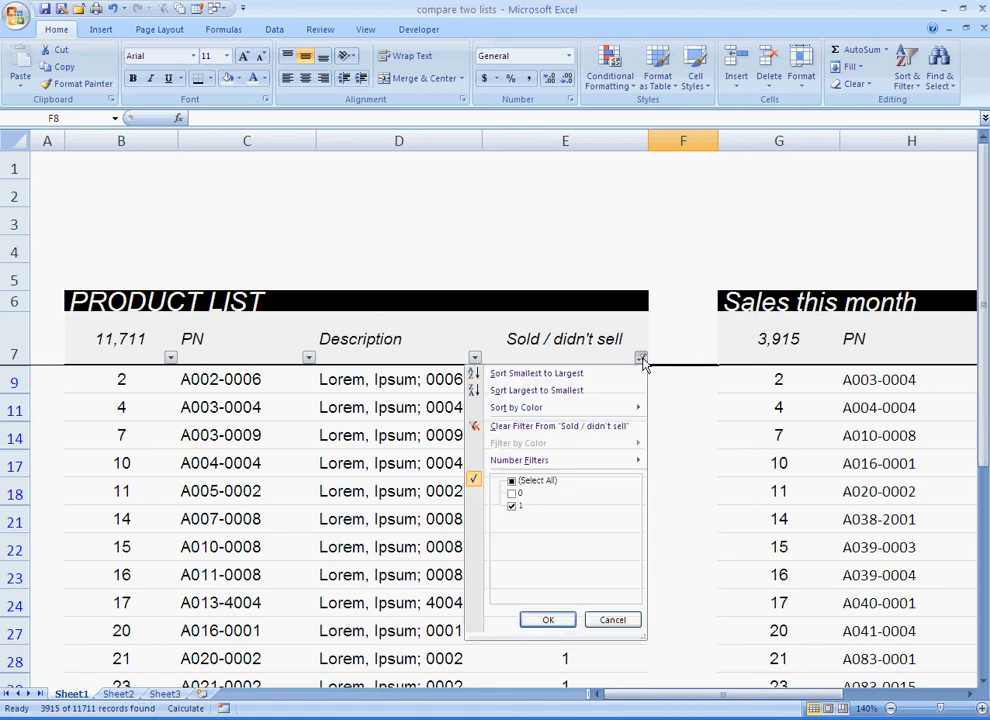
left_click(511, 480)
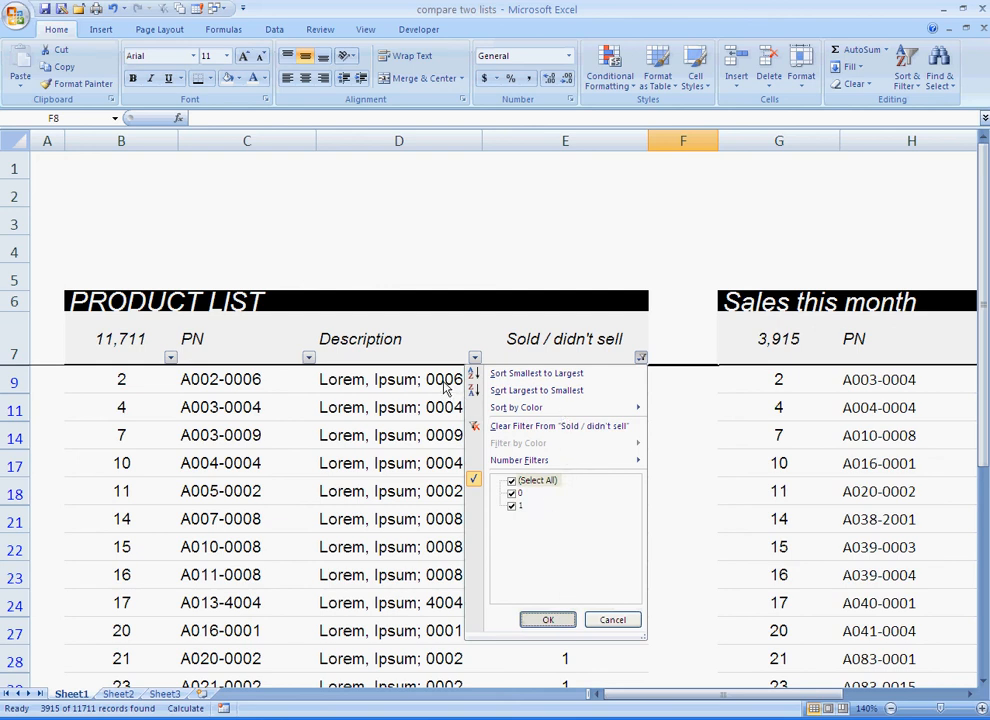
Change the formula in E8 to =IF(COUNTIF(H:H,C8)=0,"didn't sell","sold")
left_click(568, 375)
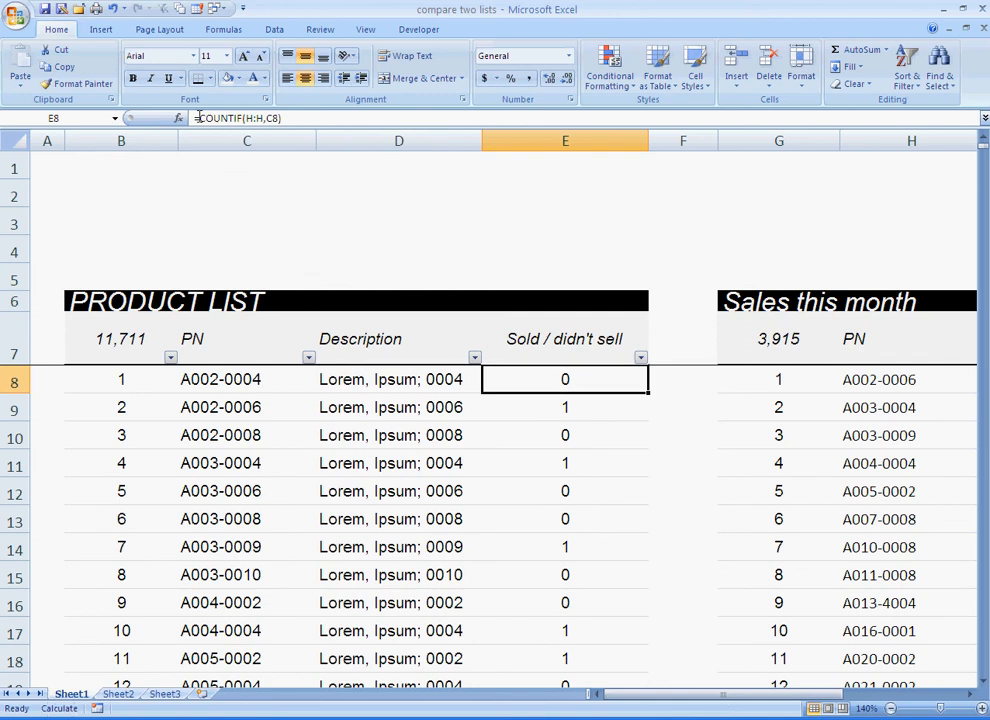
key("F2")
type("f(COUNTIF(H:H,C8)")
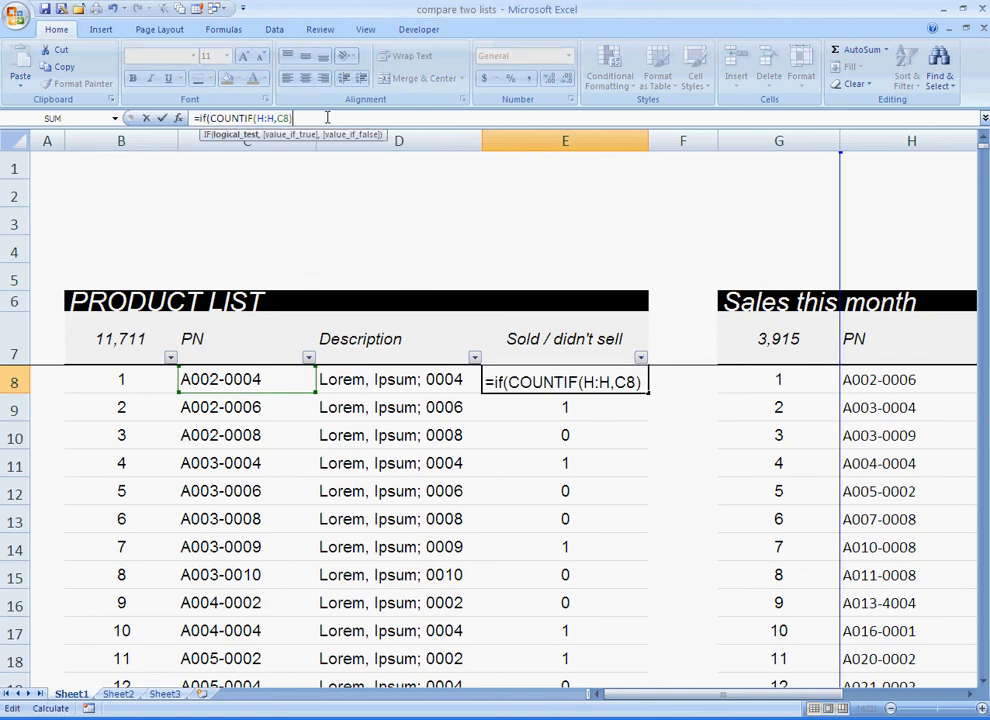
type("=0,")
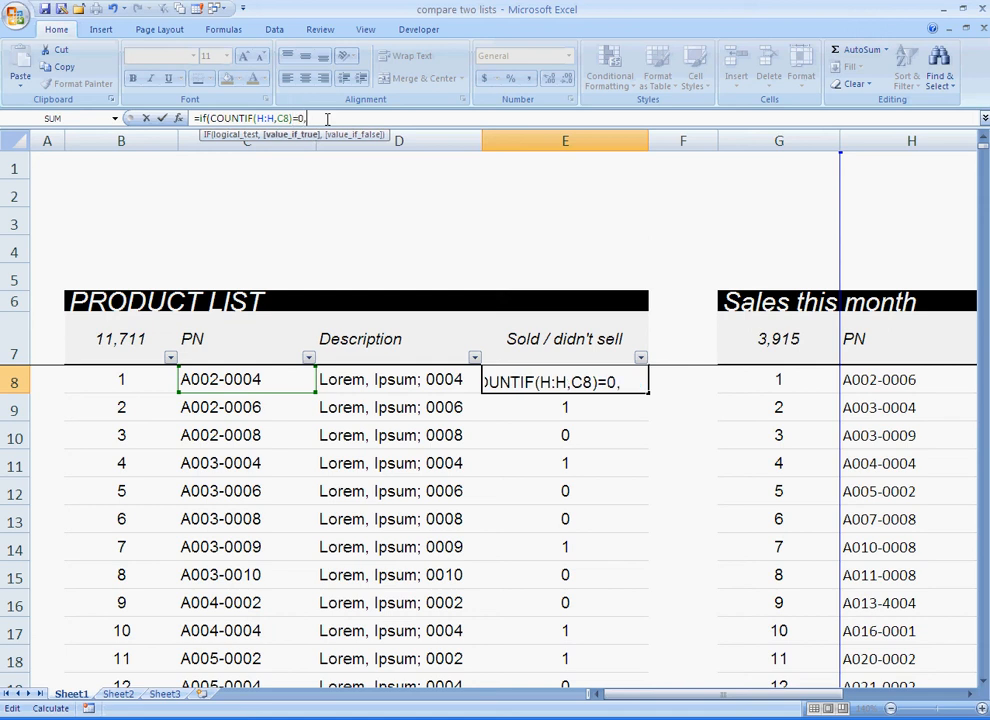
type("\"didn")
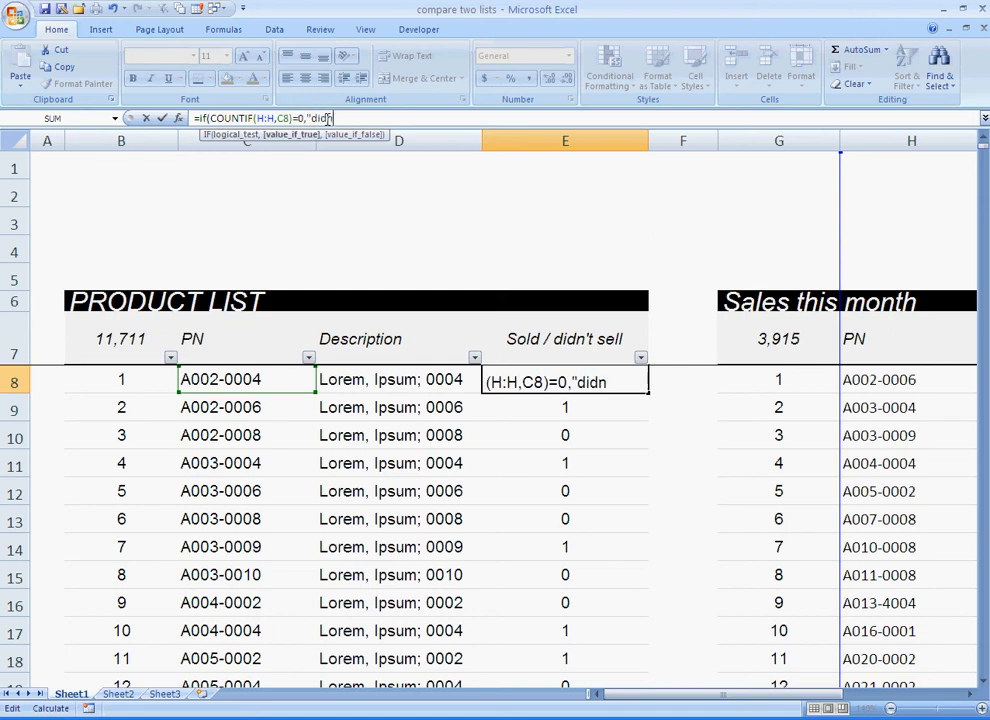
type("'t sell\",")
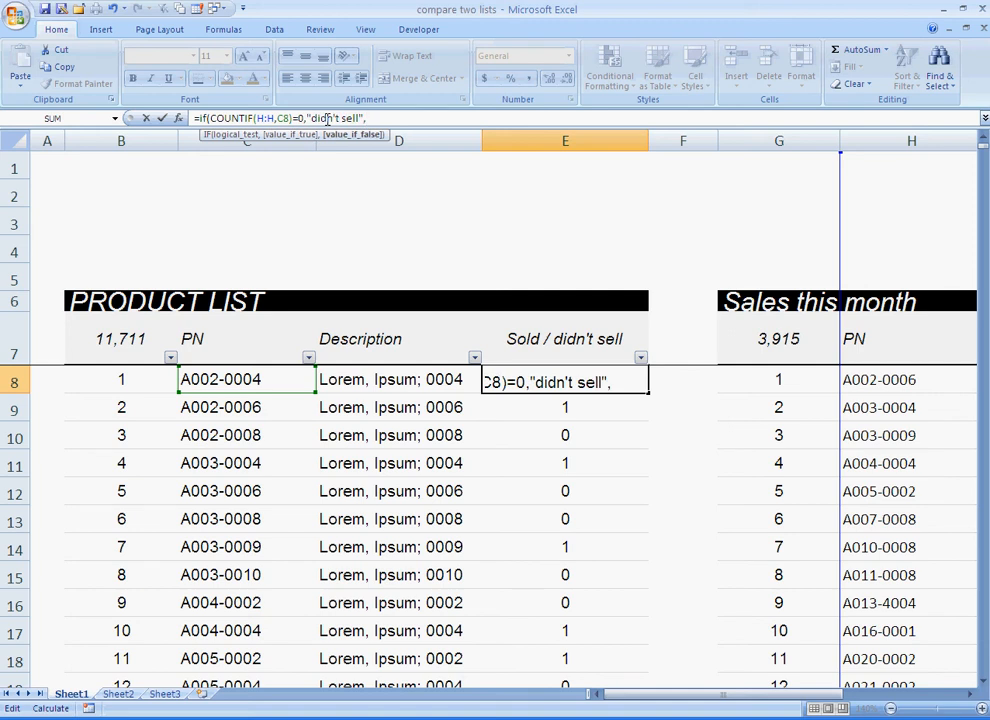
type("\"sold\")")
key("Return")
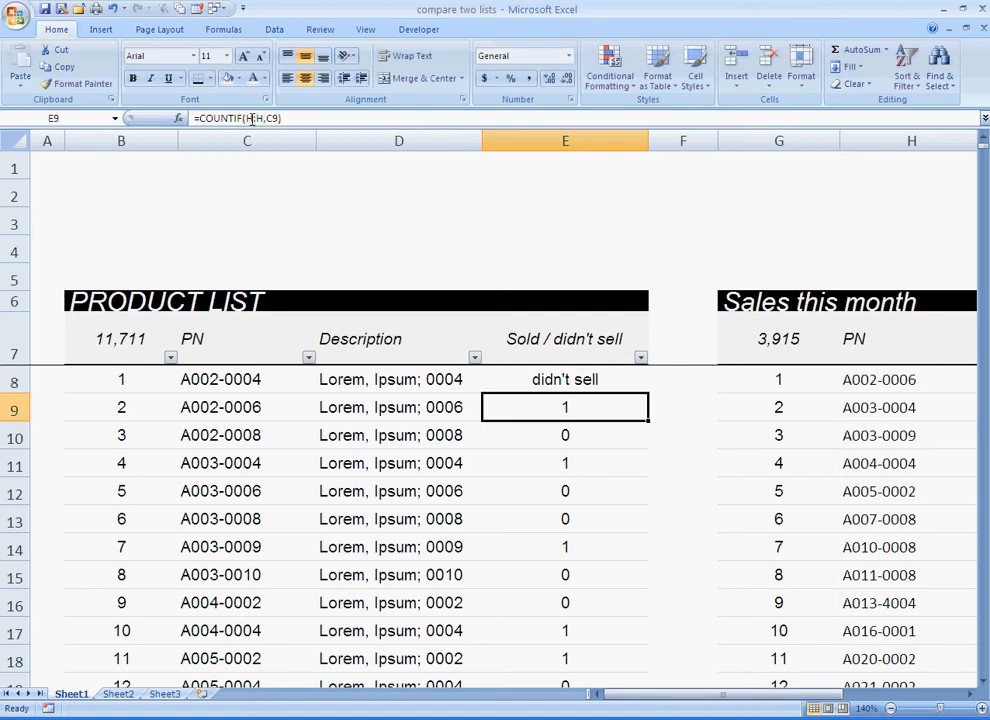
Fill the IF formula from E8 down the Sold / didn't sell column to the end of the product list
left_click(242, 379)
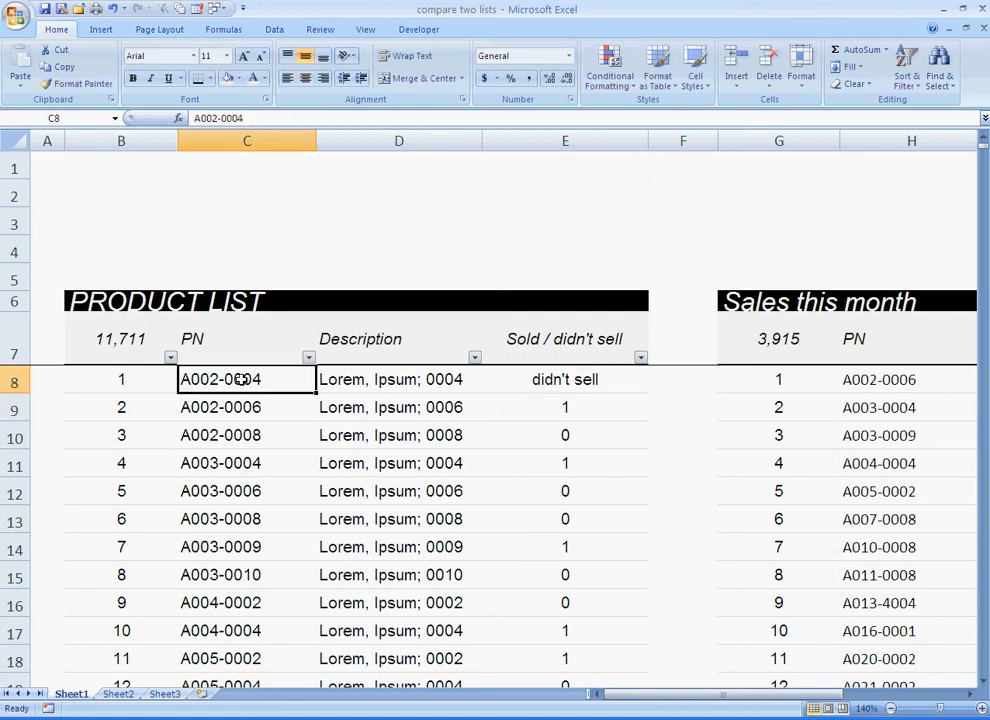
left_click(578, 381)
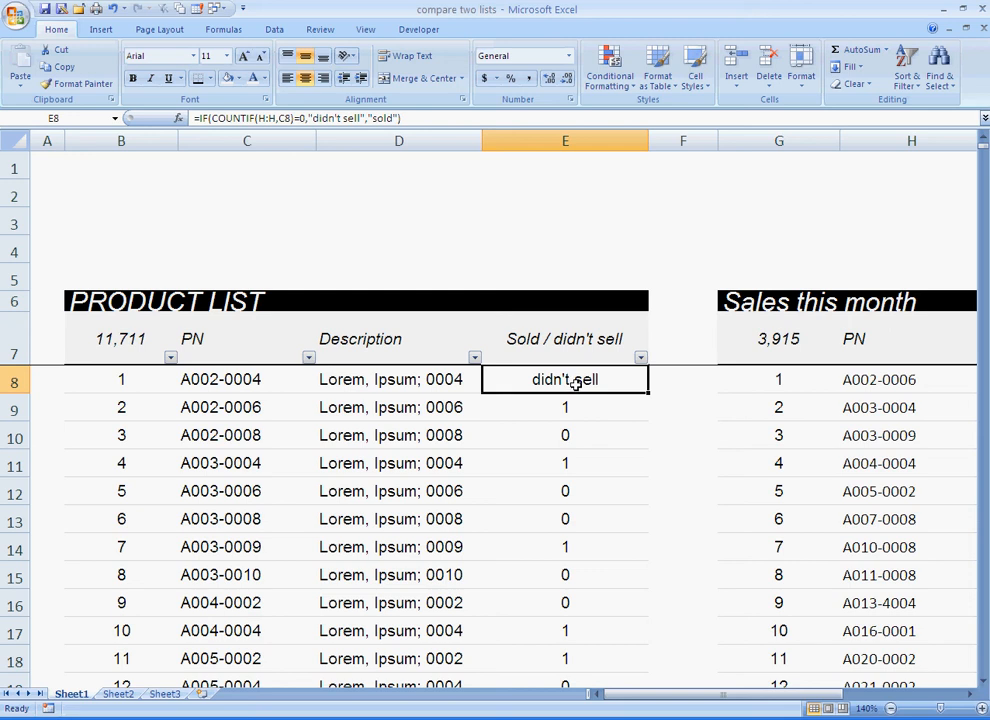
double_click(650, 396)
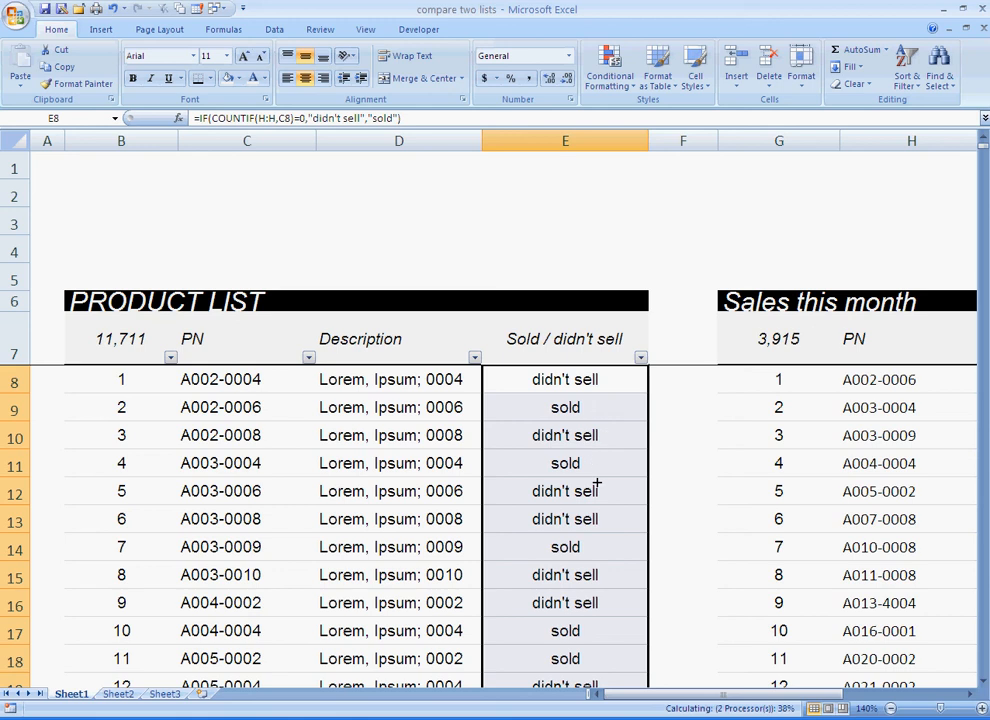
Enter the labels Sold in D3 and Didn't sell in D4 above the product list
left_click(388, 212)
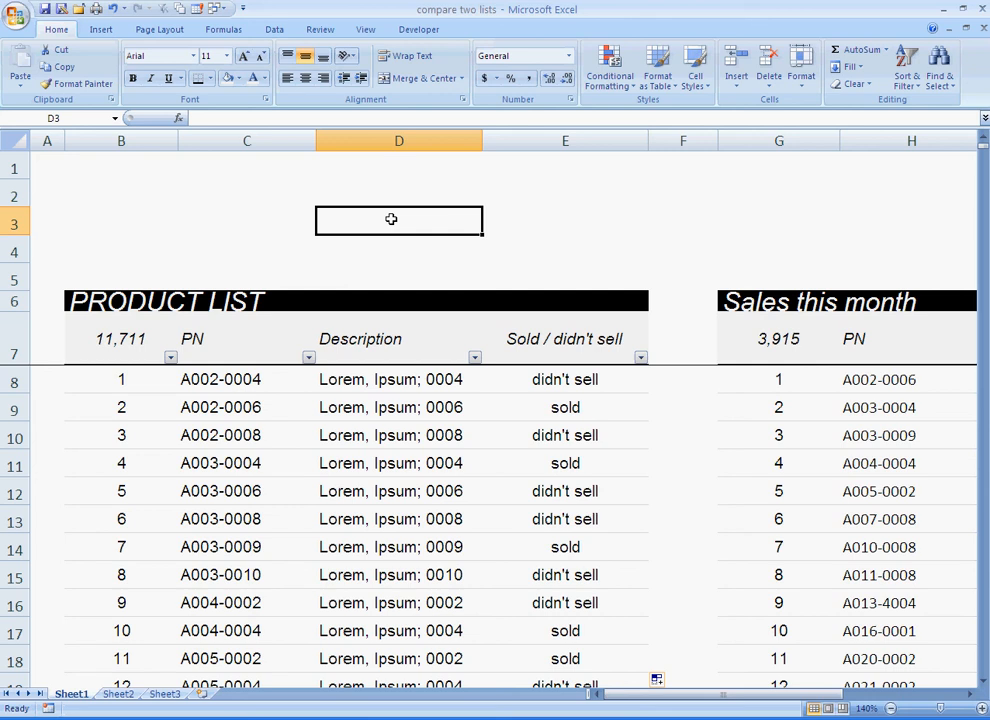
type("Sold")
key("Return")
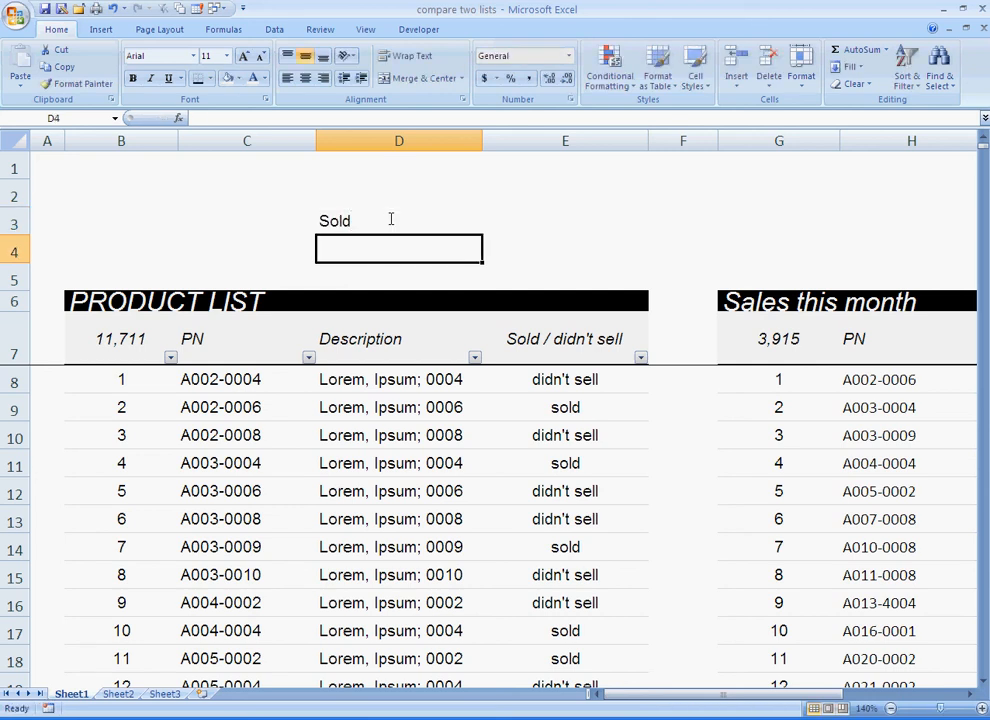
type("Didn't see")
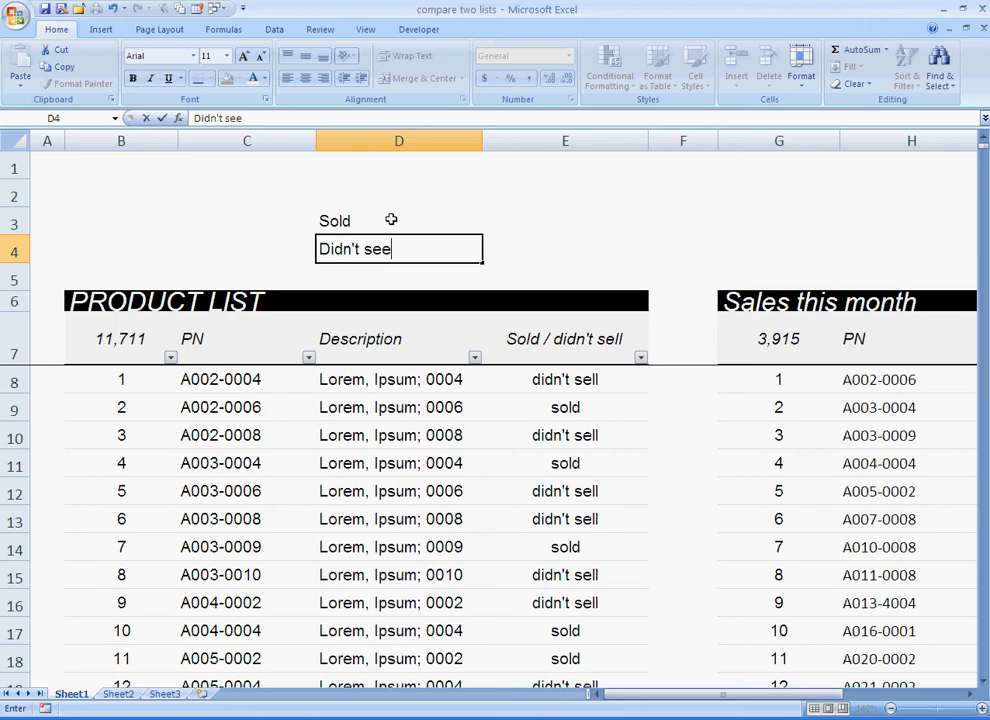
key("BackSpace")
type("ll")
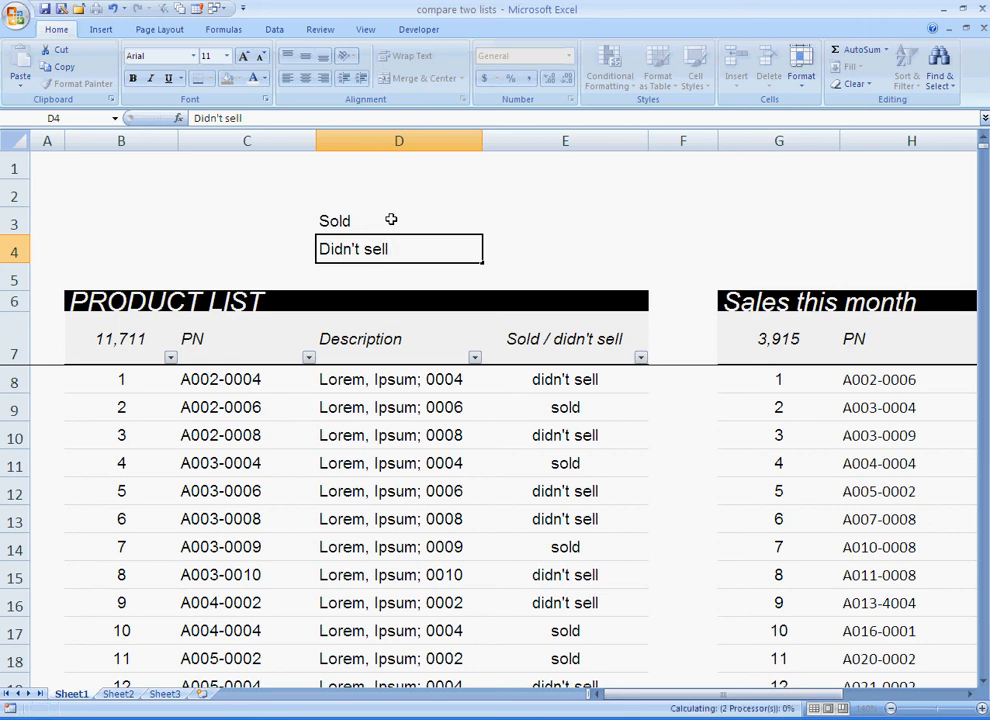
key("Tab")
Count the sold products in E3 with the formula =COUNTIF(E8:E11718,D3)
key("Up")
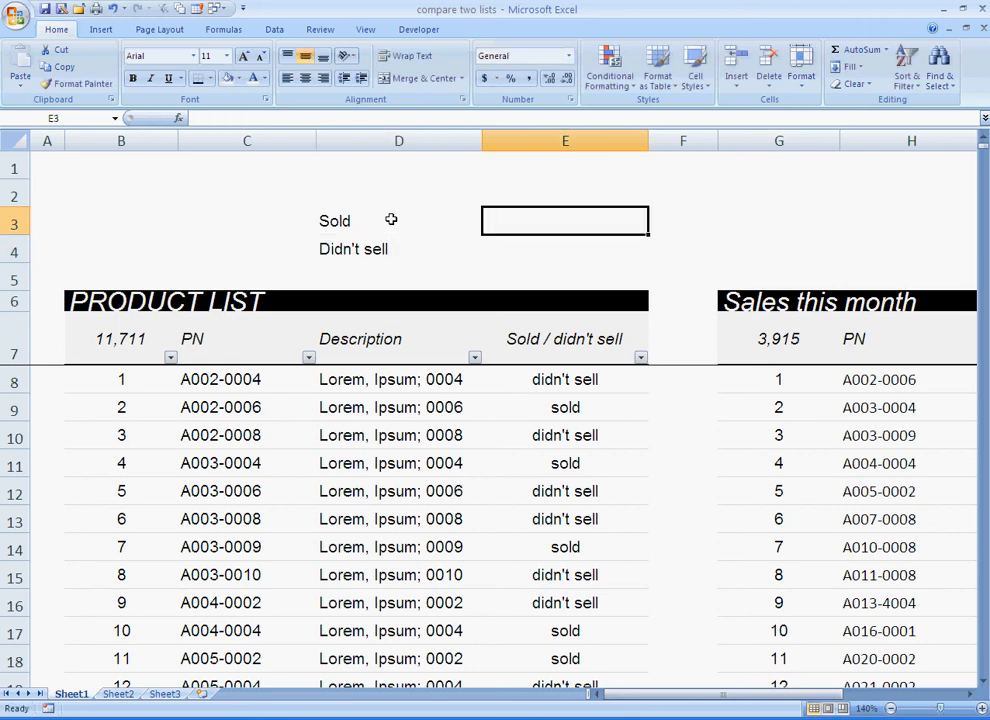
type("=c")
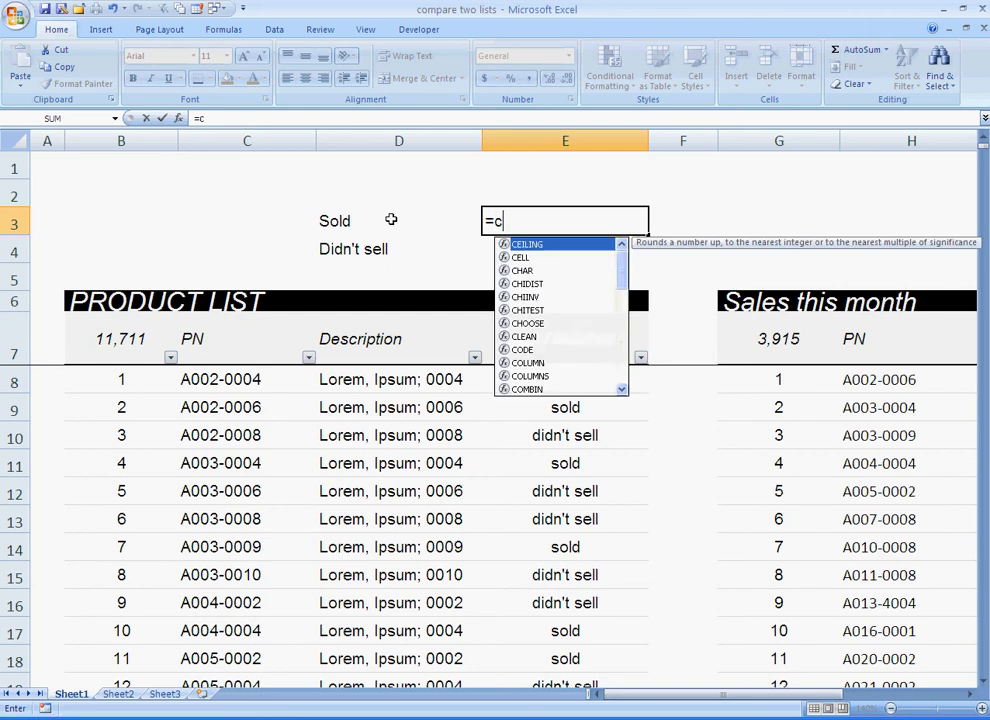
type("ountif(")
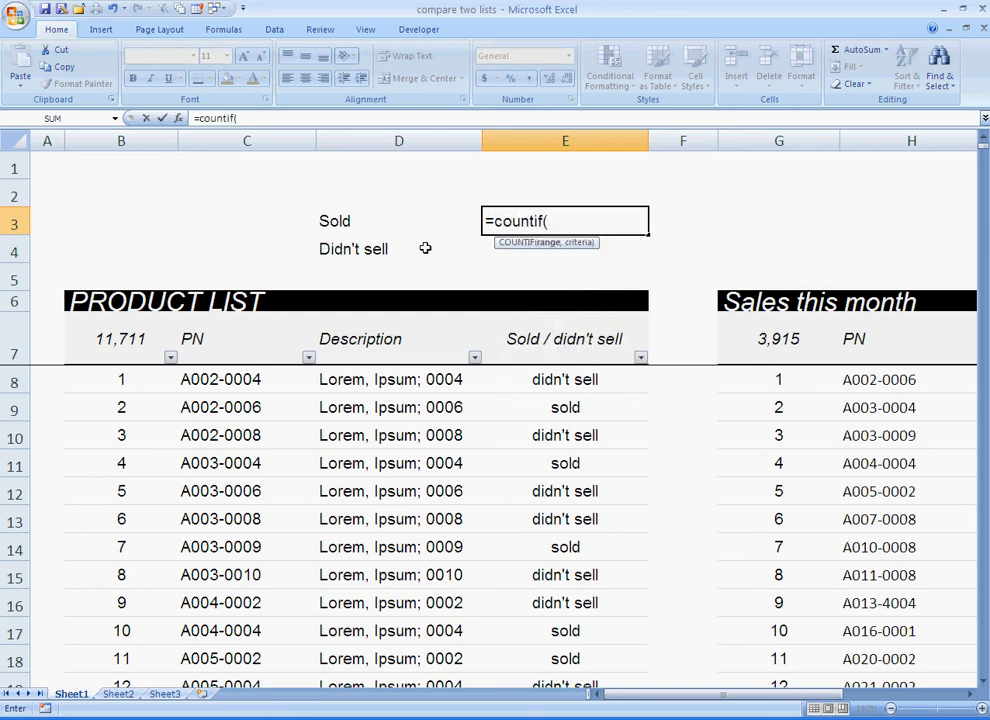
left_click(564, 360)
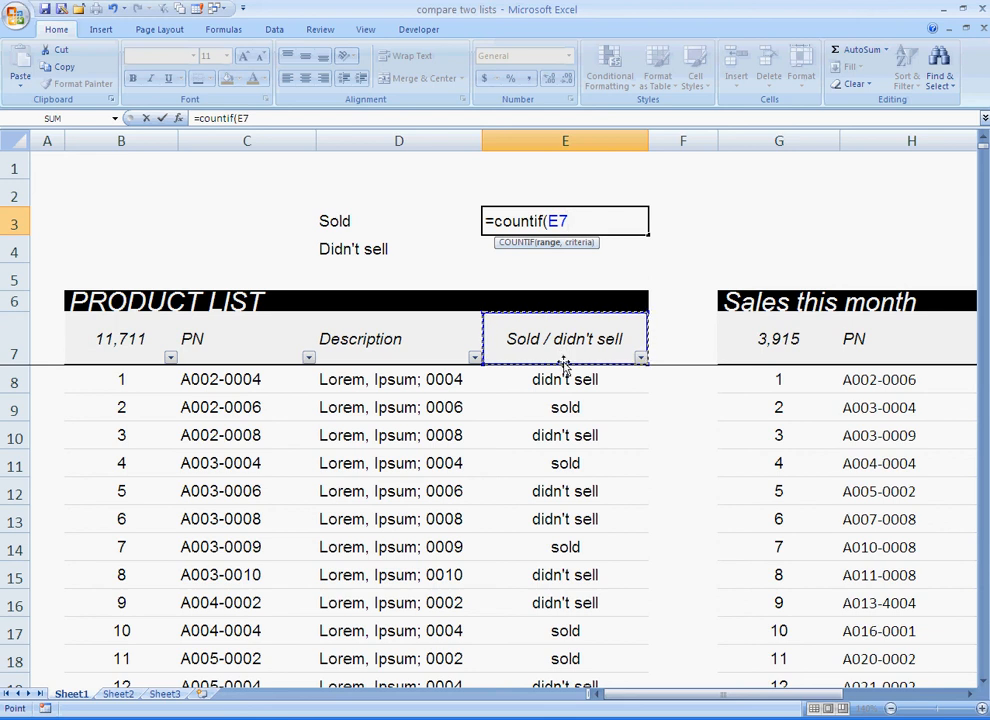
left_click(564, 367)
key("ctrl+shift+Down")
type(",")
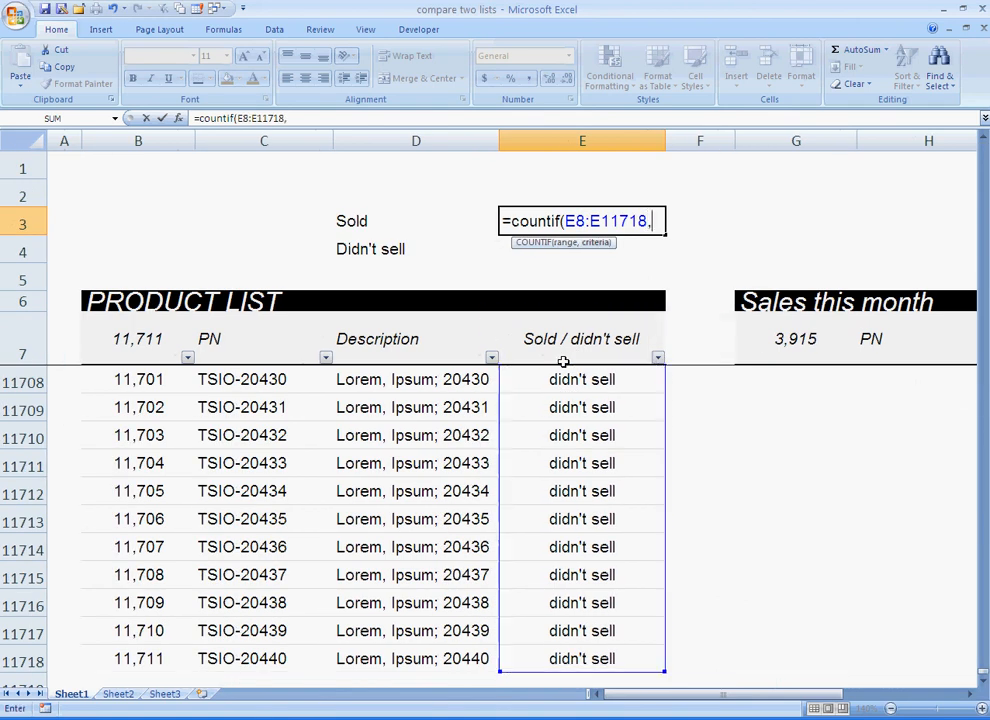
left_click(355, 219)
key("Return")
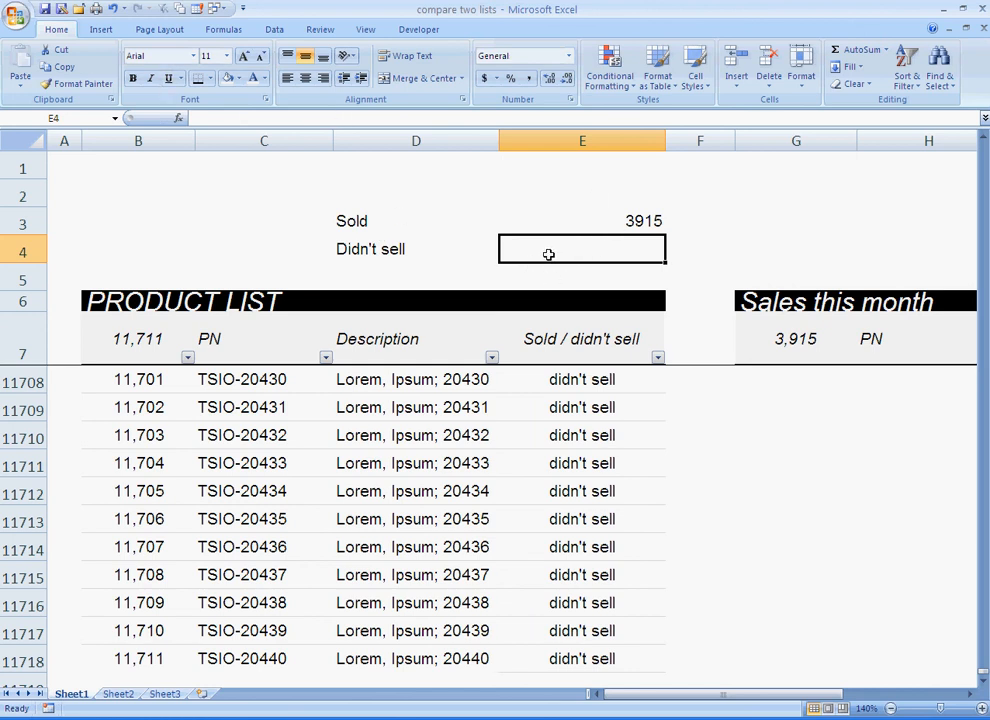
type("=")
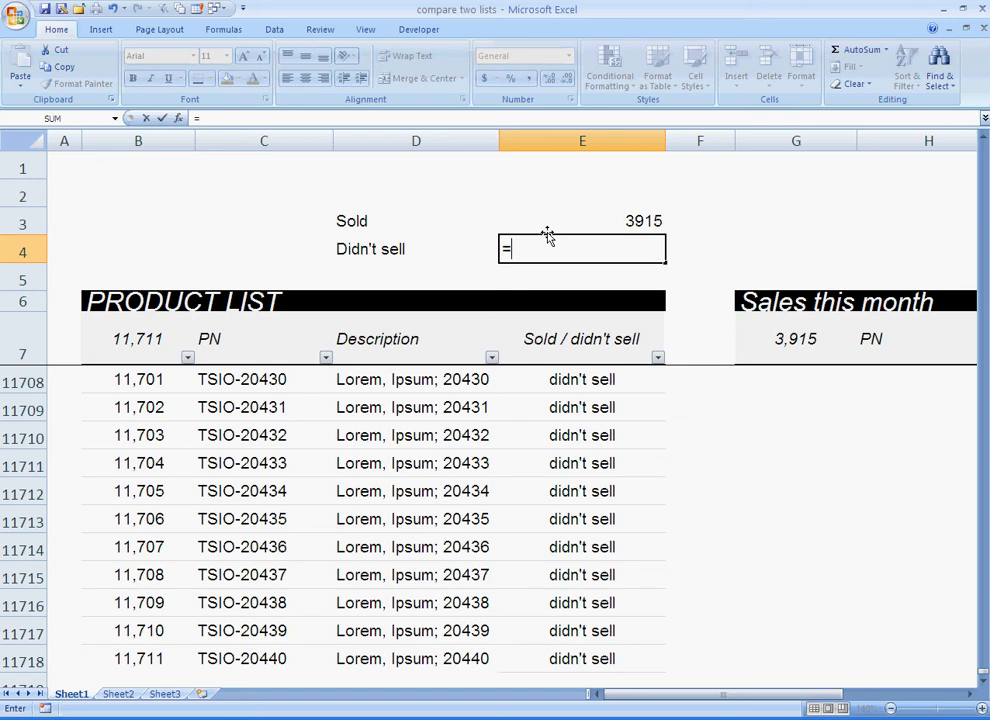
type("count")
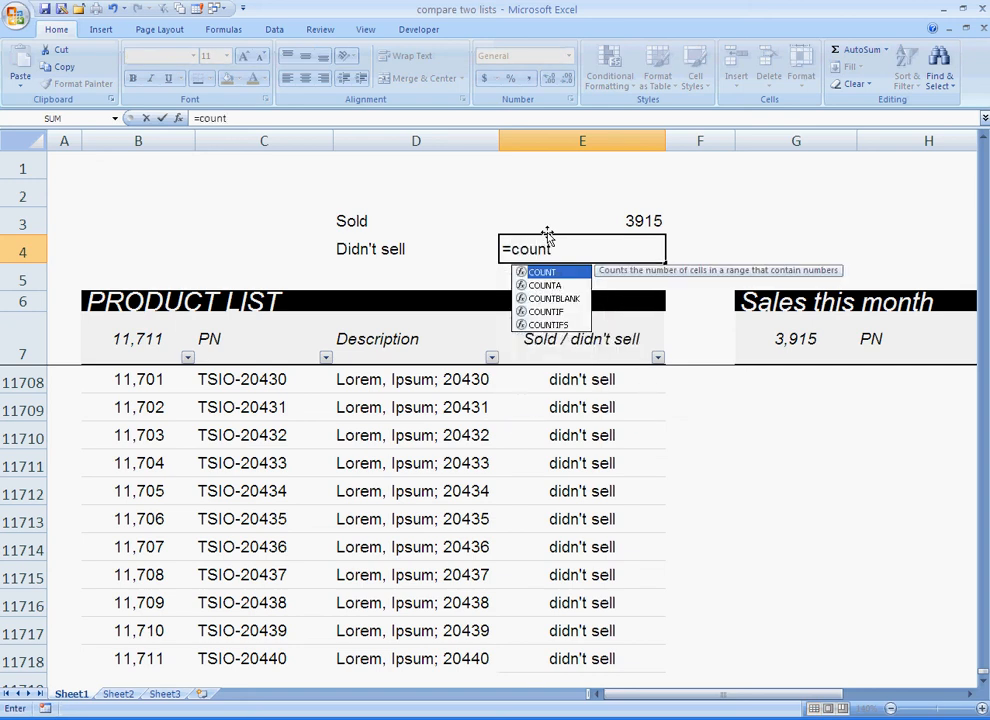
key("Escape")
Make the COUNTIF range in E3 absolute as $E$8:$E$11718 and fill the formula down to E4
left_click(548, 229)
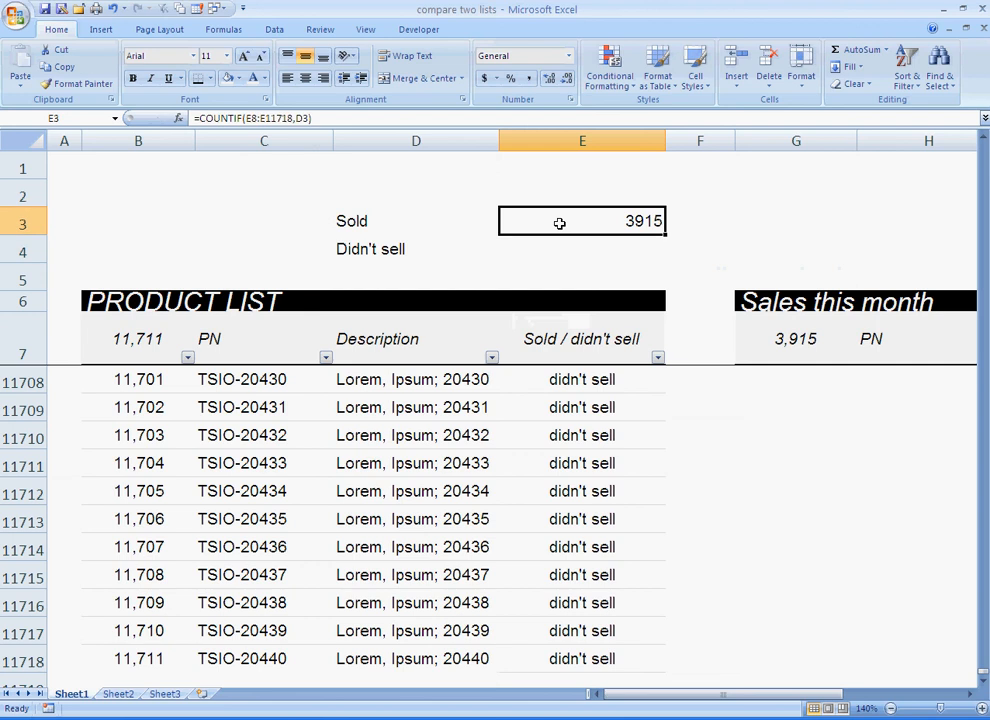
left_click(248, 118)
left_click_drag(248, 118, 290, 118)
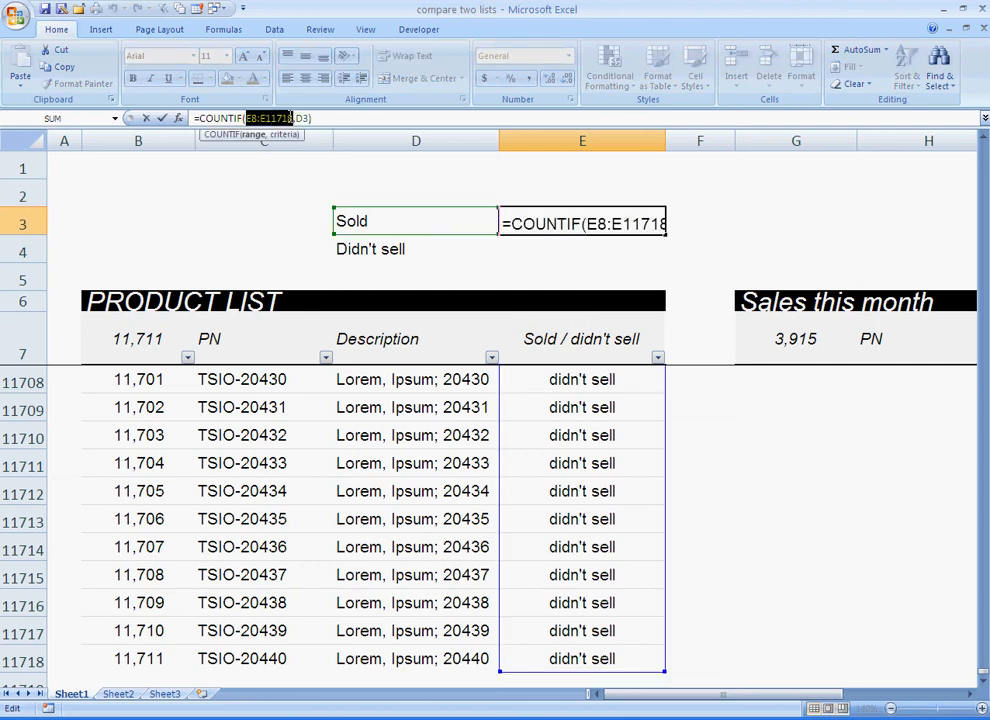
key("F4")
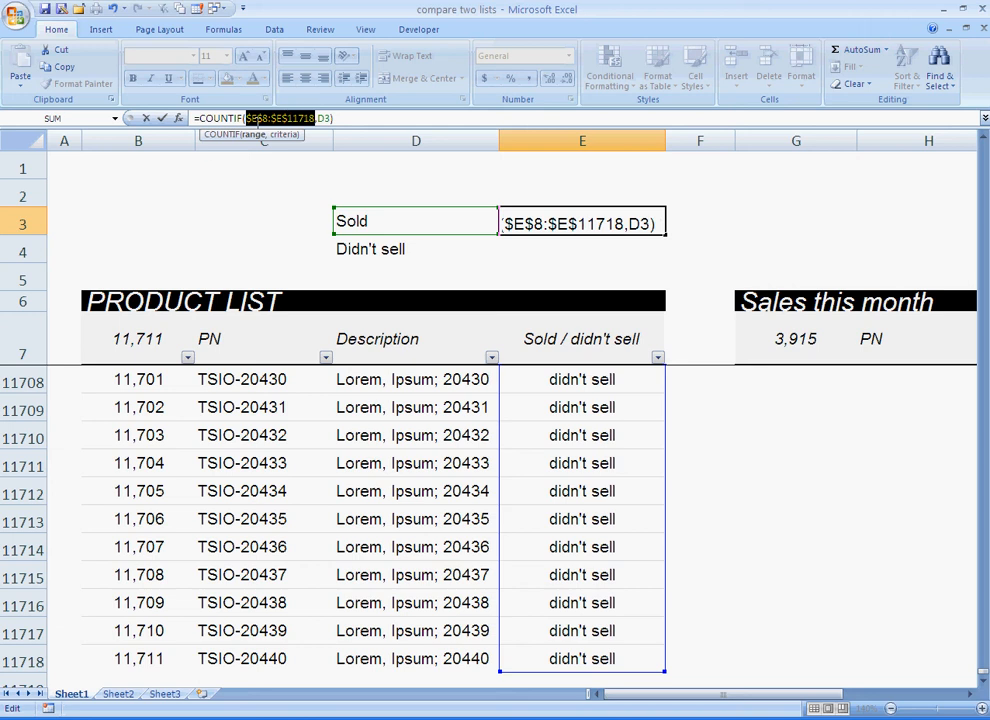
left_click(161, 119)
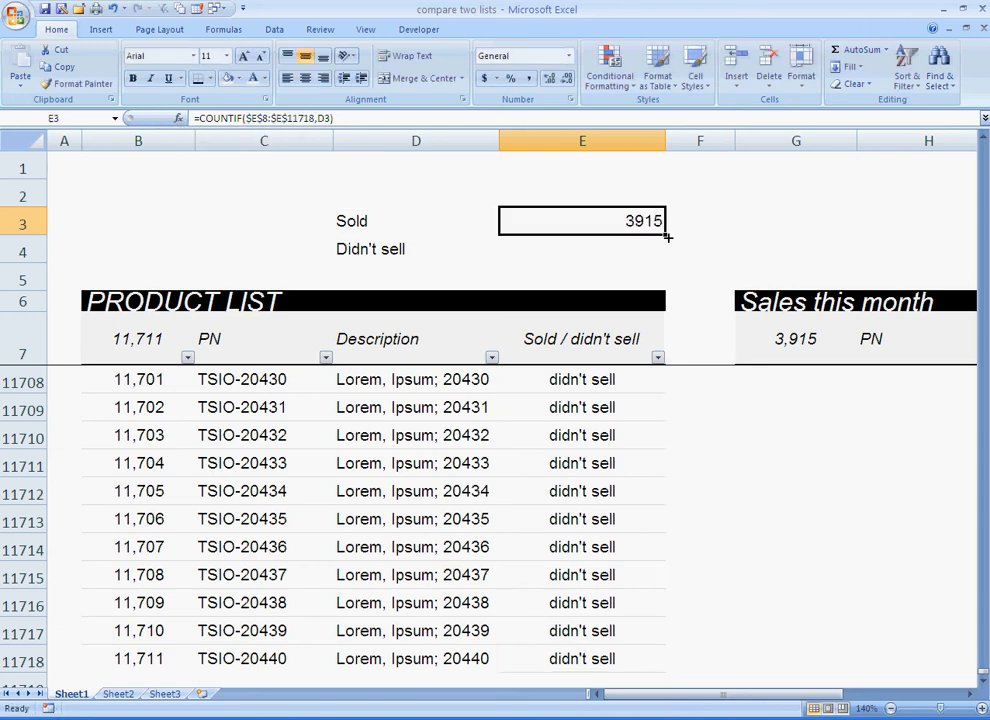
left_click_drag(667, 237, 672, 265)
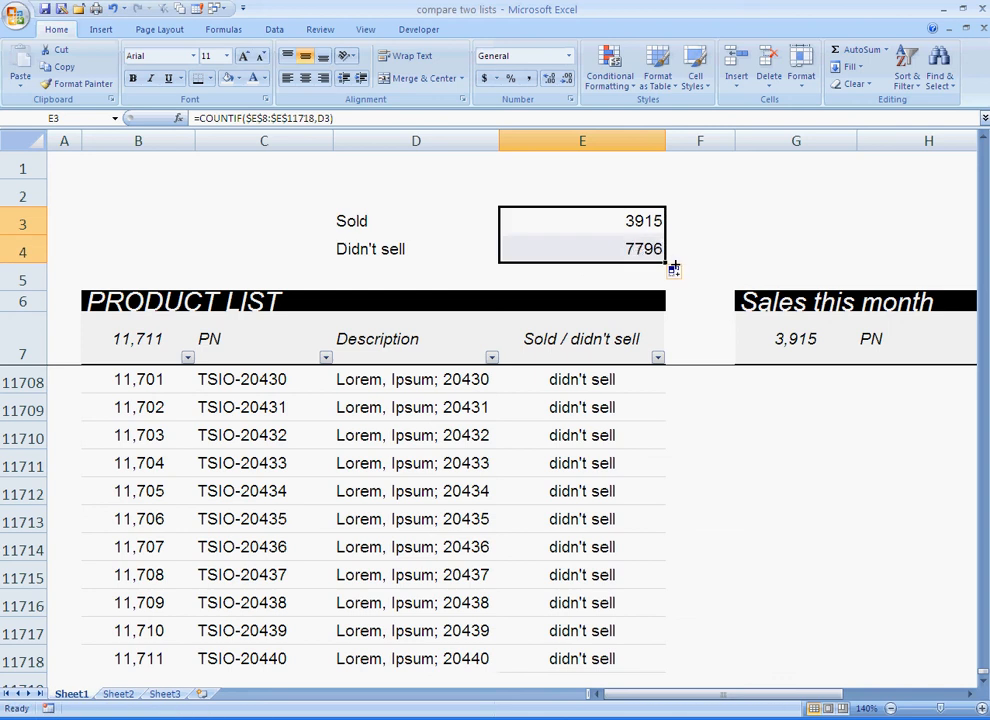
Examine the COUNTIF formulas in E3 and E4, checking which range and label cell each one references
left_click(600, 250)
left_click(625, 219)
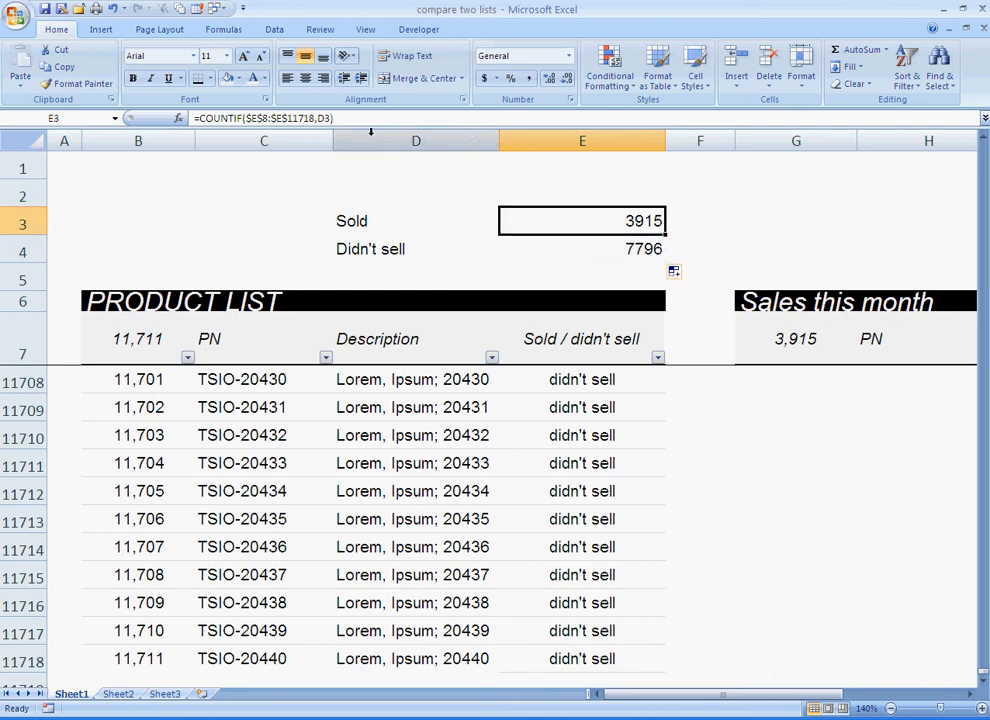
left_click(353, 118)
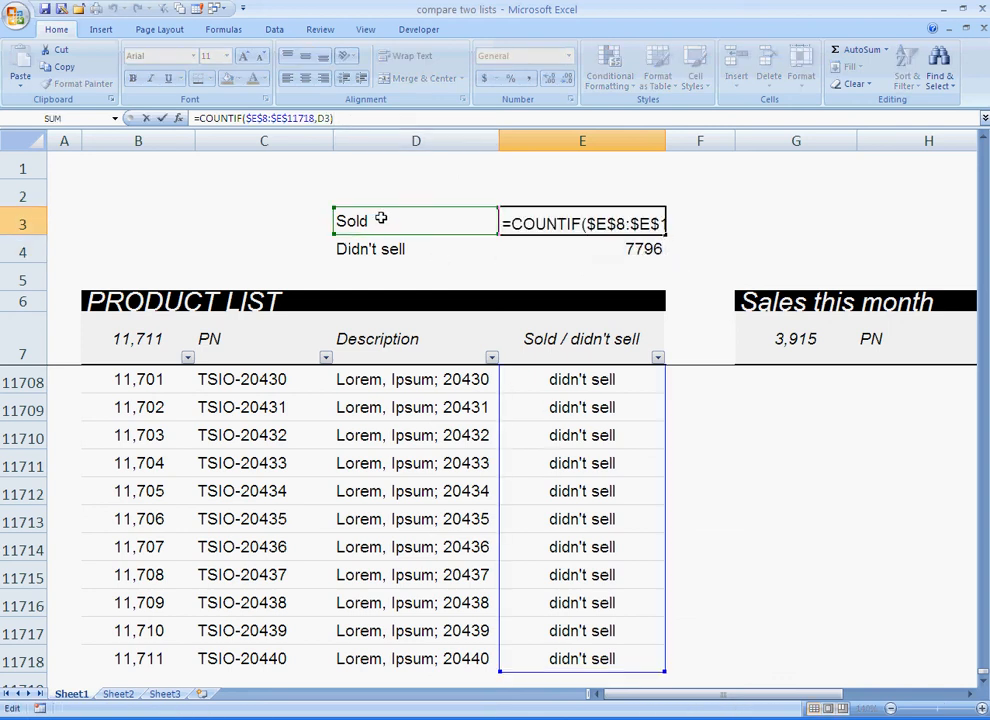
left_click(162, 118)
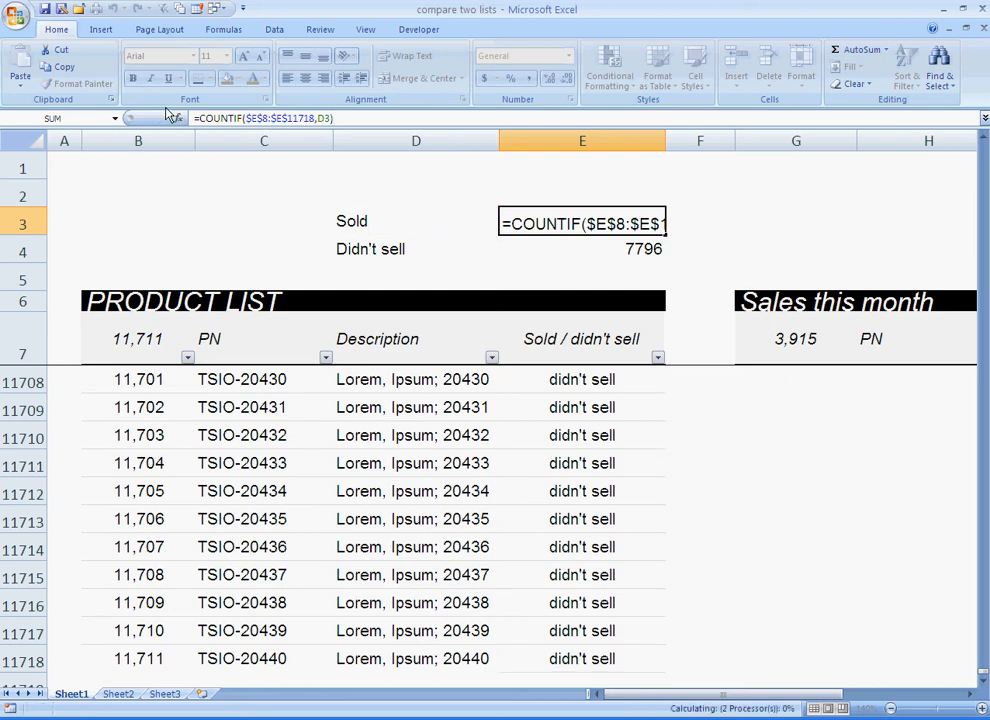
left_click(650, 249)
left_click(343, 118)
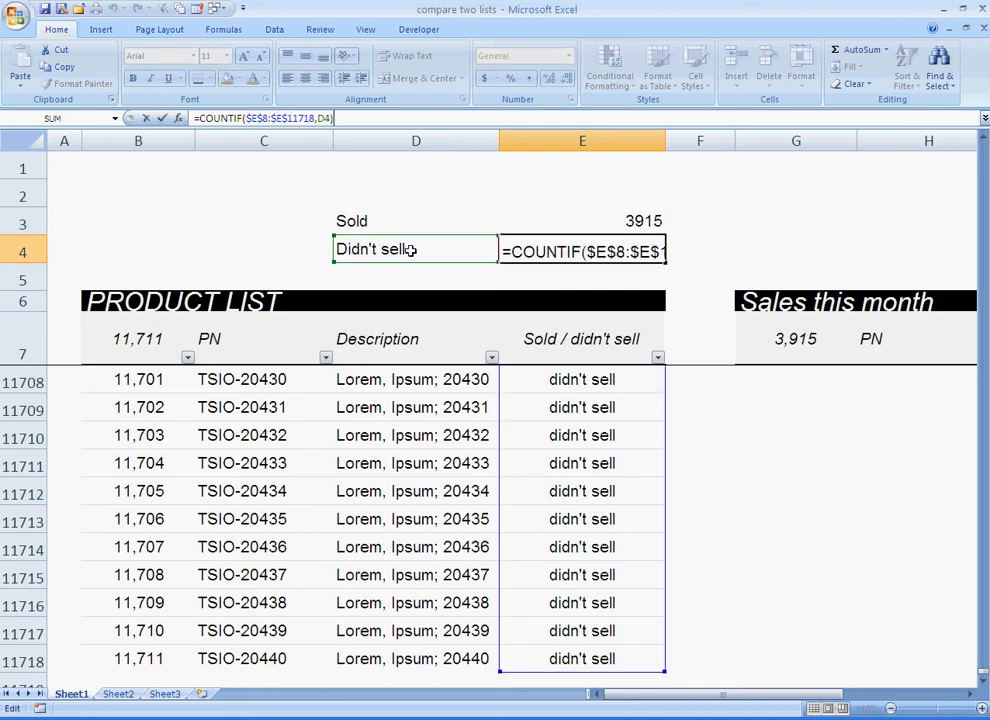
left_click(161, 118)
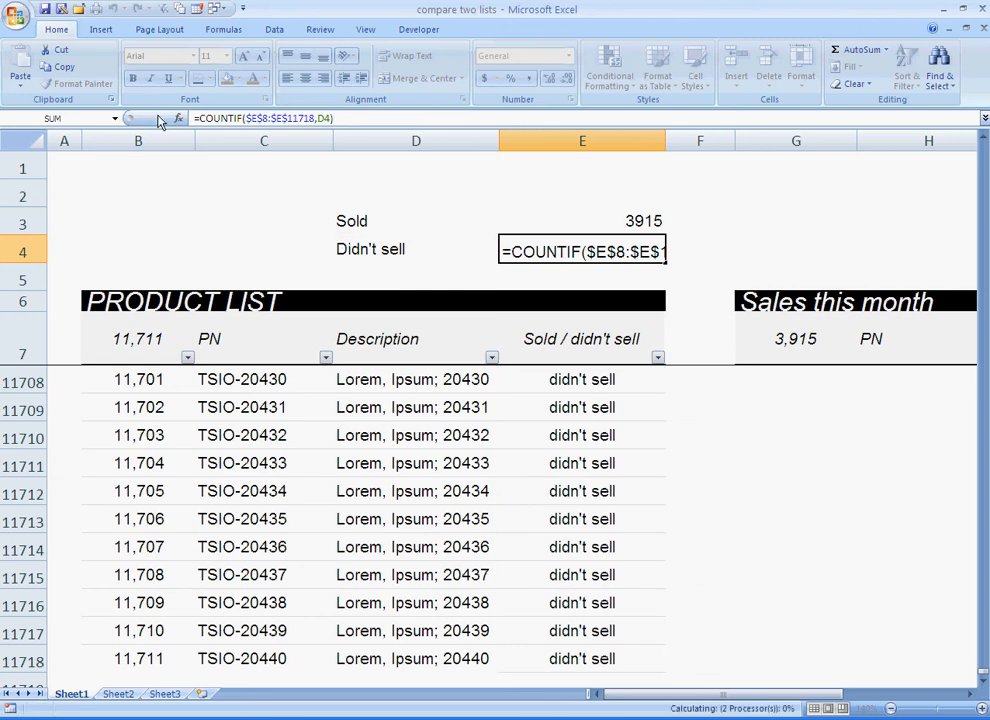
left_click(623, 223)
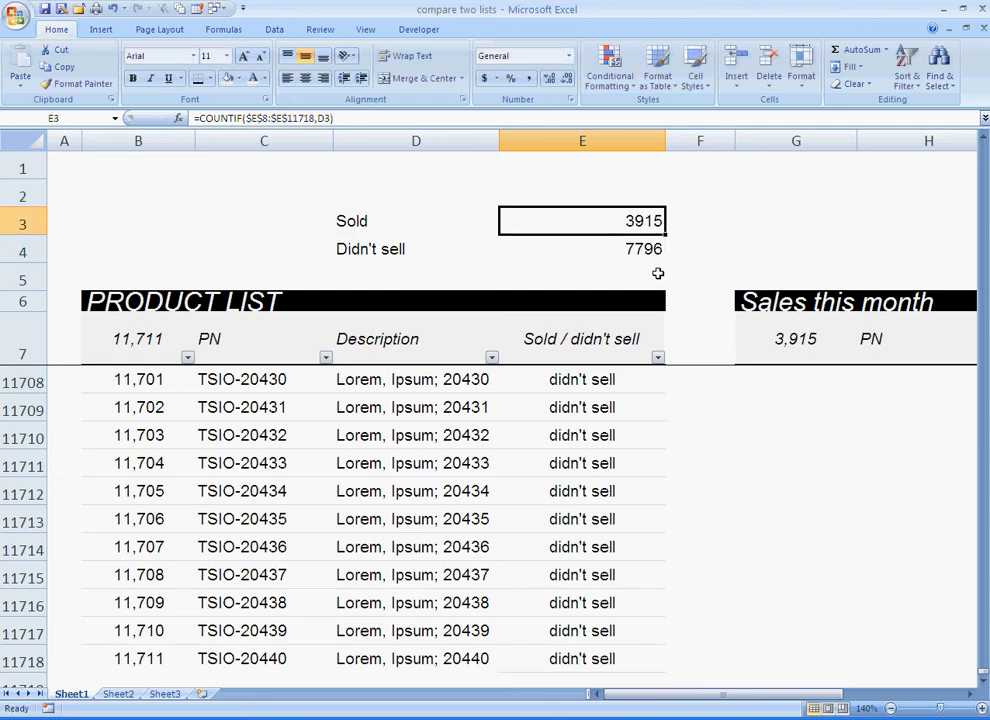
left_click(630, 251)
left_click(645, 345)
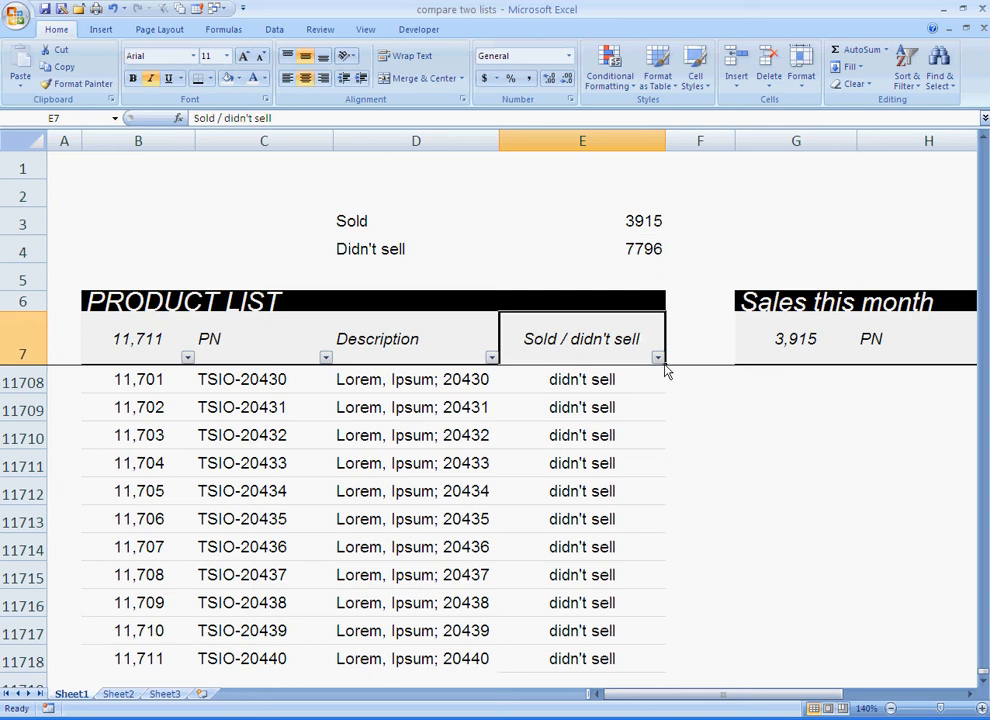
Check the filter choices available for the Sold / didn't sell column, leaving the product list unfiltered
key("Down")
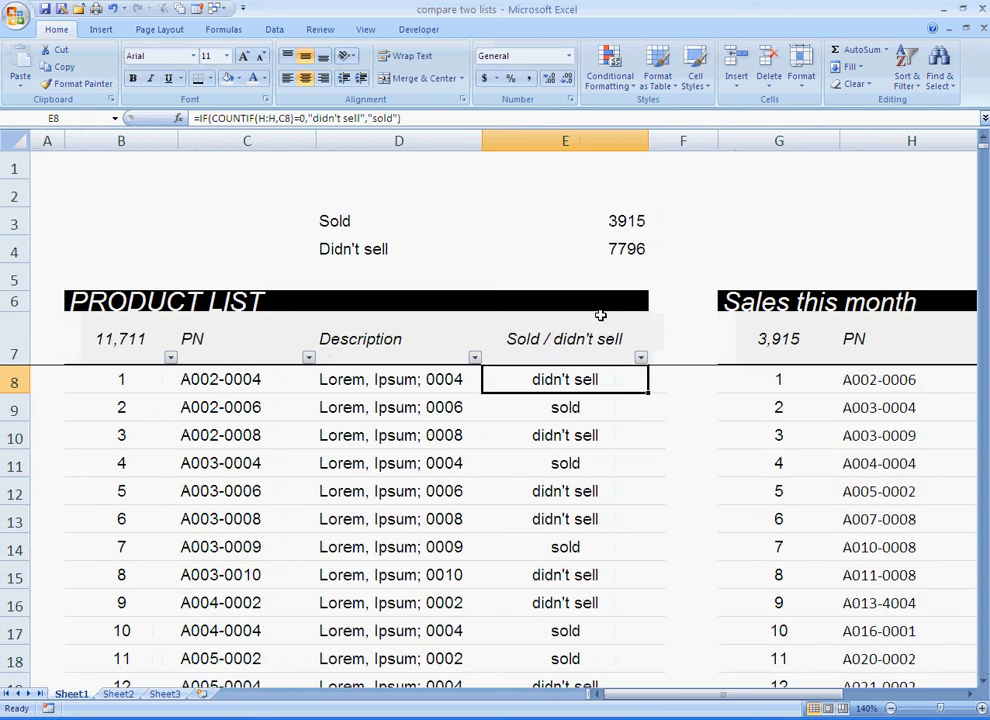
left_click(640, 357)
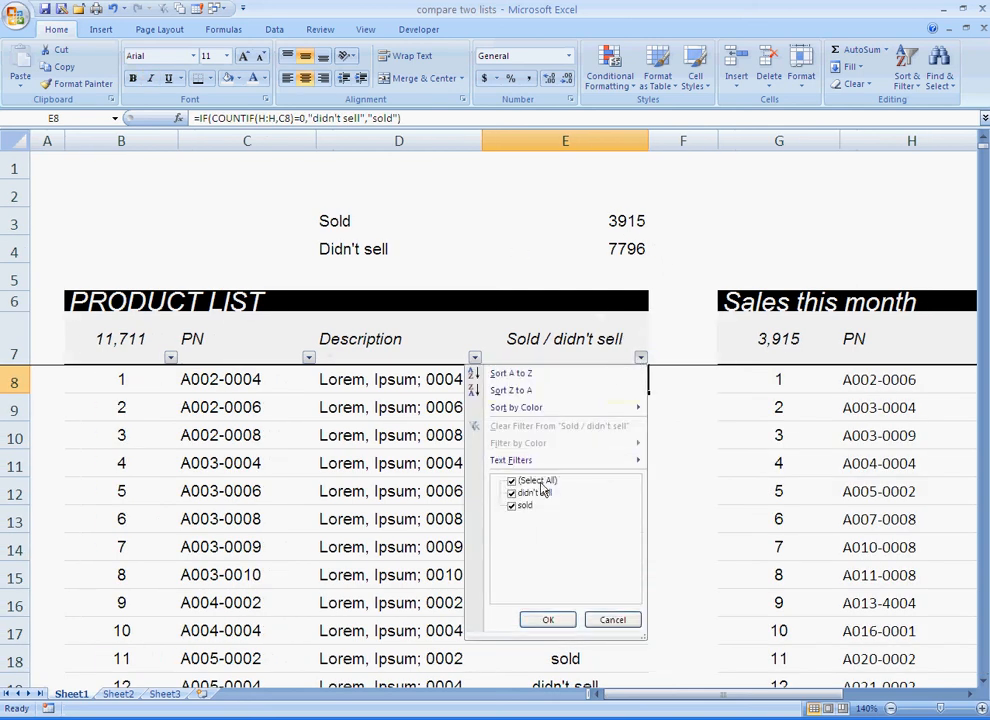
left_click(526, 272)
left_click(470, 267)
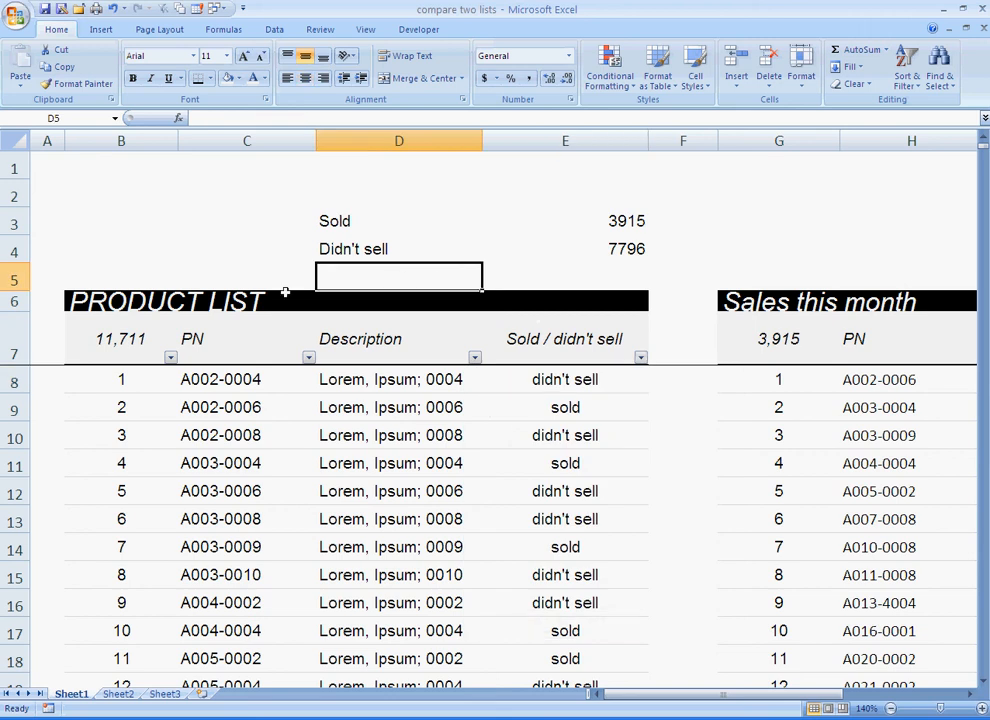
left_click(254, 277)
left_click(529, 274)
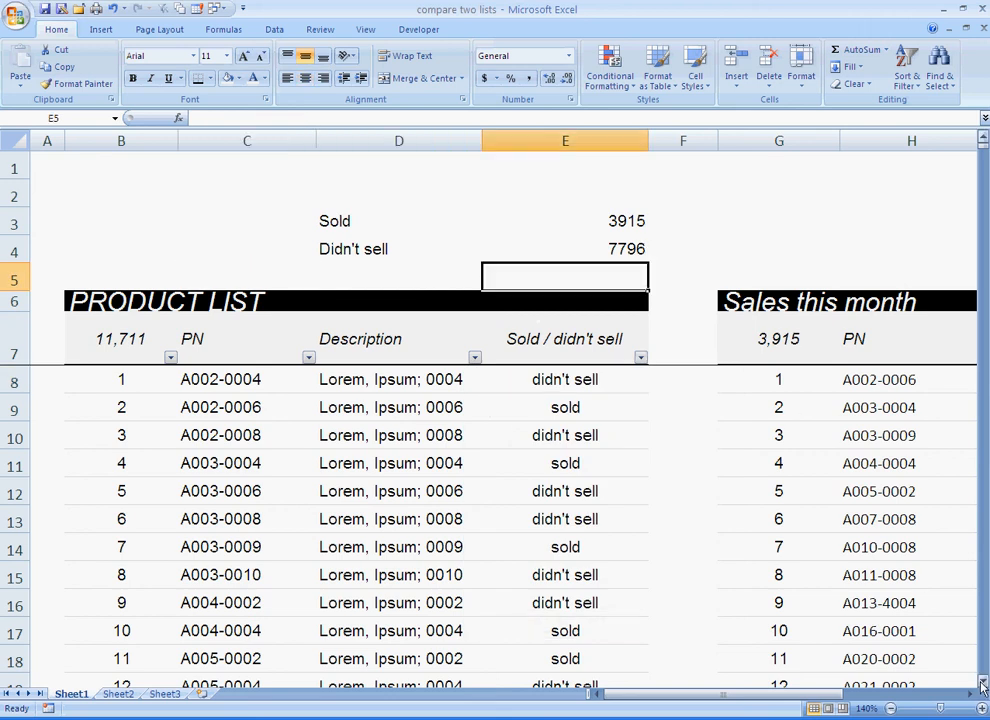
Reduce the worksheet zoom to 100% to view the product list and this month's sales side by side
left_click(890, 709)
left_click(890, 709)
left_click(890, 709)
left_click(890, 709)
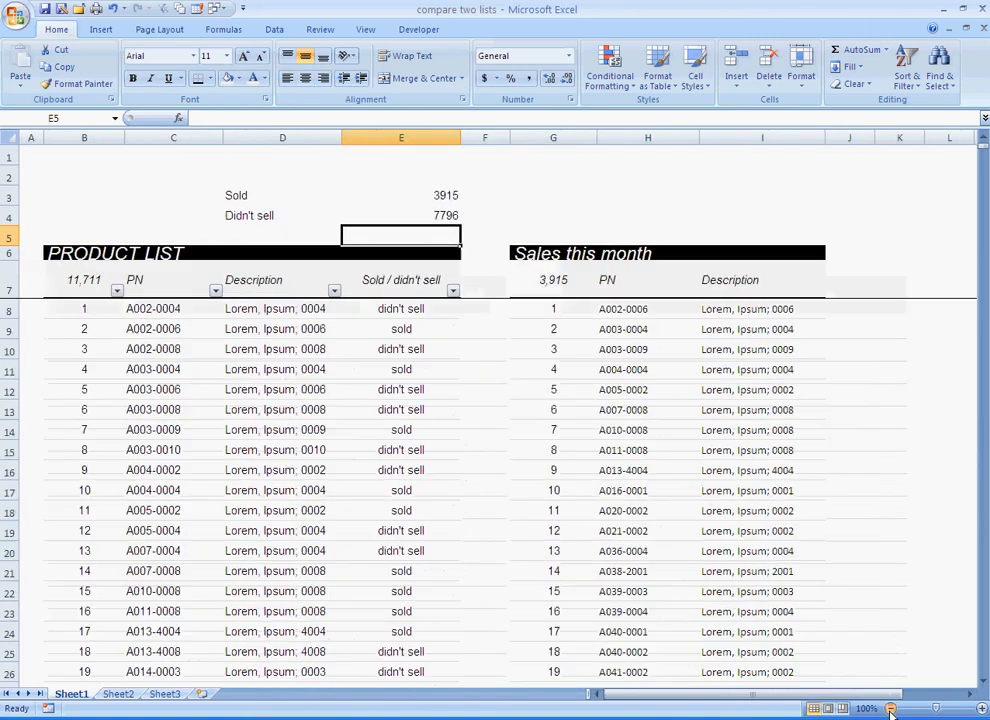
left_click(172, 352)
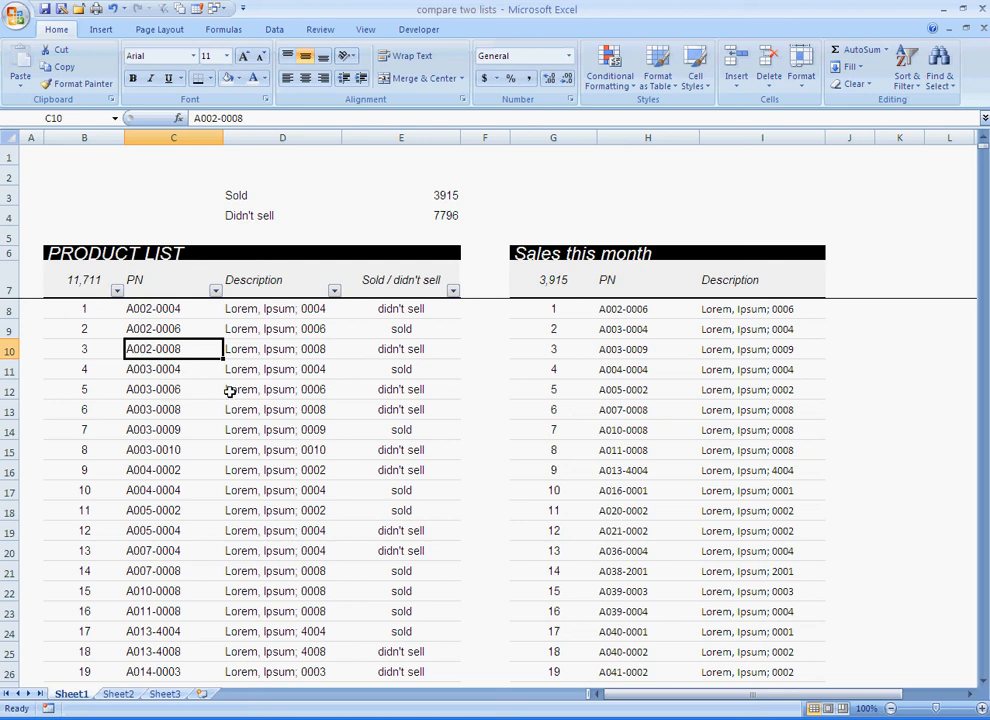
left_click(276, 373)
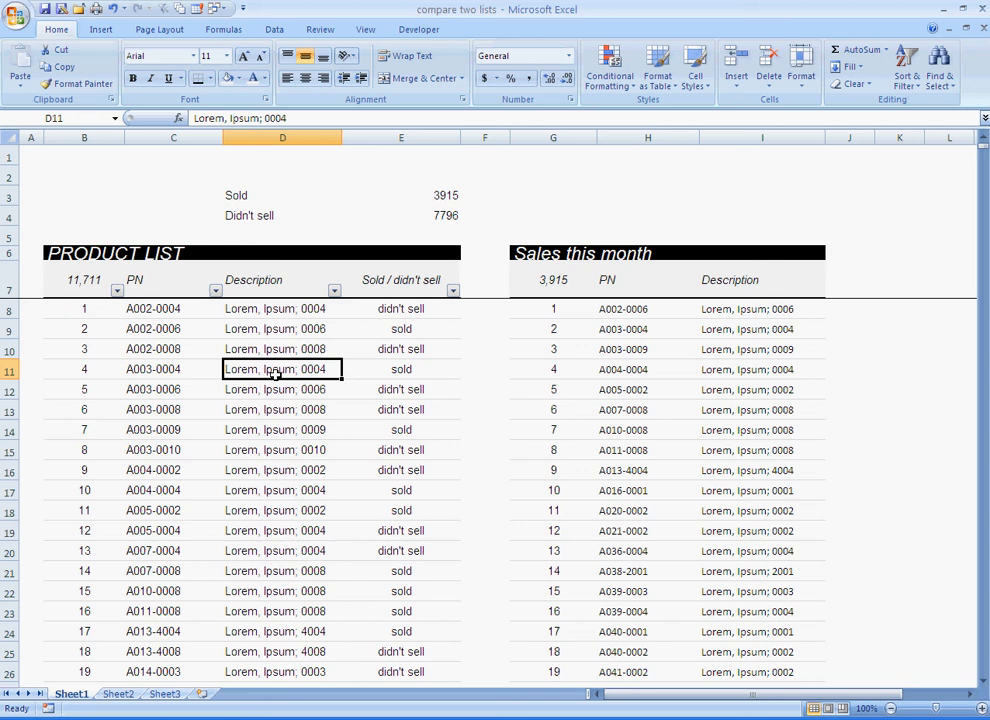
Review the Sold and Didn't sell labels in D3:D4 together with their counts in E3:E4
left_click(263, 214)
left_click(263, 197)
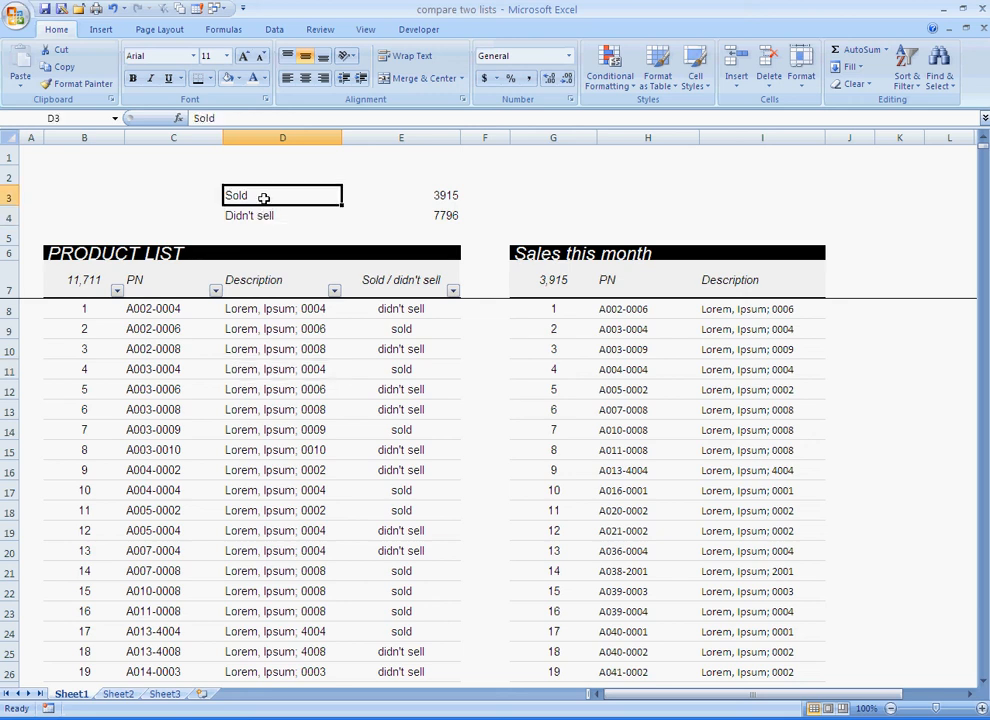
left_click(437, 195)
left_click(372, 213)
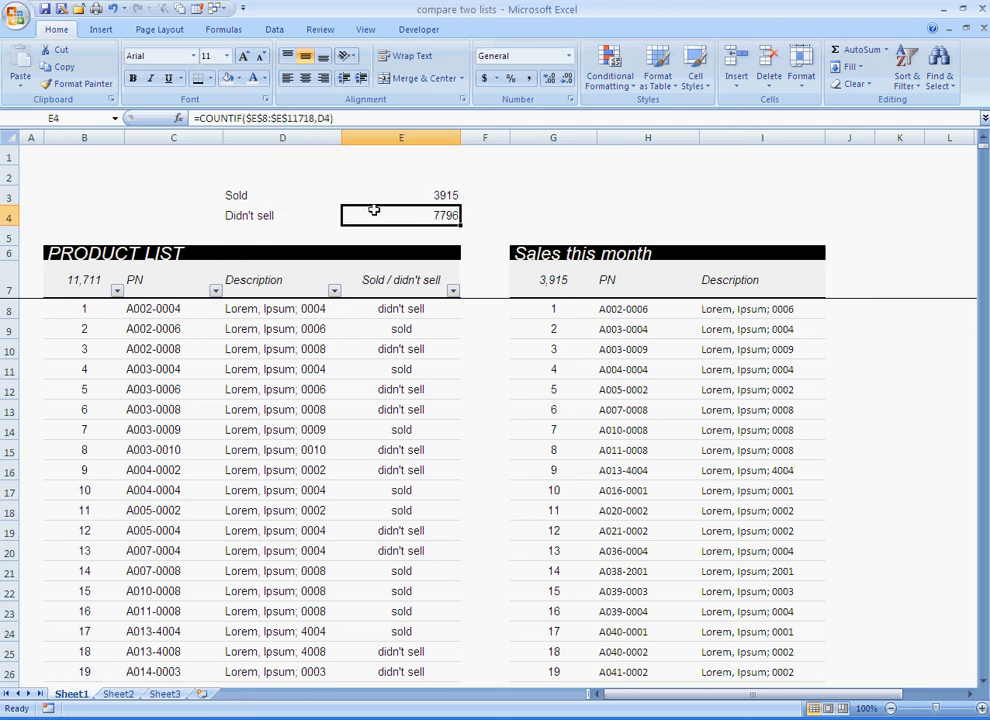
left_click(327, 214)
left_click(296, 197)
left_click(402, 197)
left_click(409, 214)
left_click(296, 216)
left_click(288, 195)
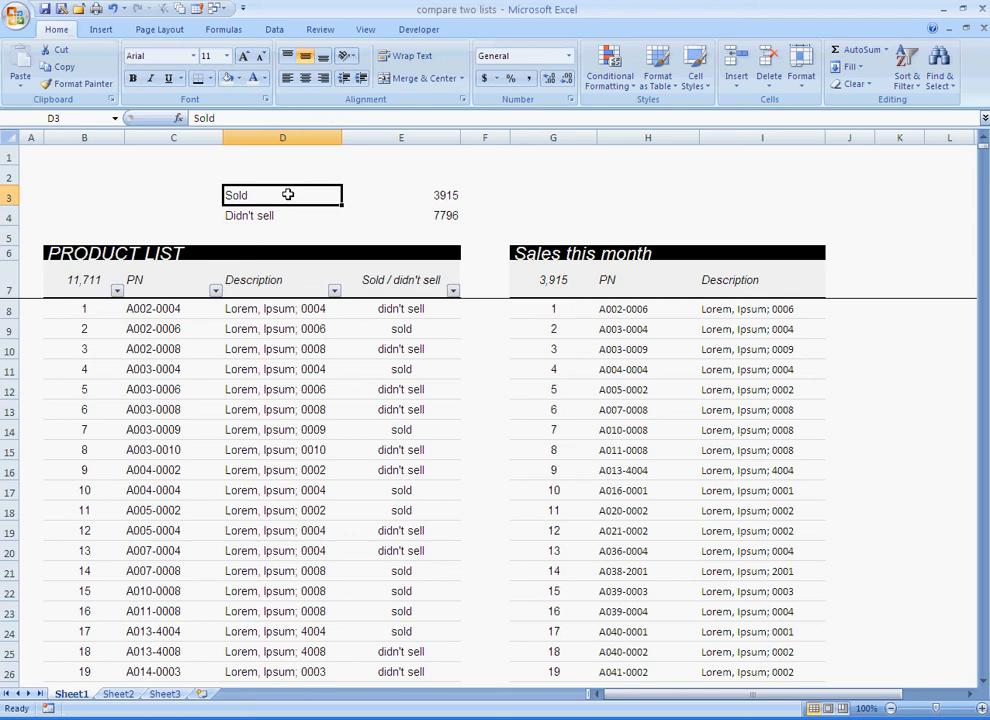
left_click(403, 199)
left_click(409, 215)
left_click(300, 214)
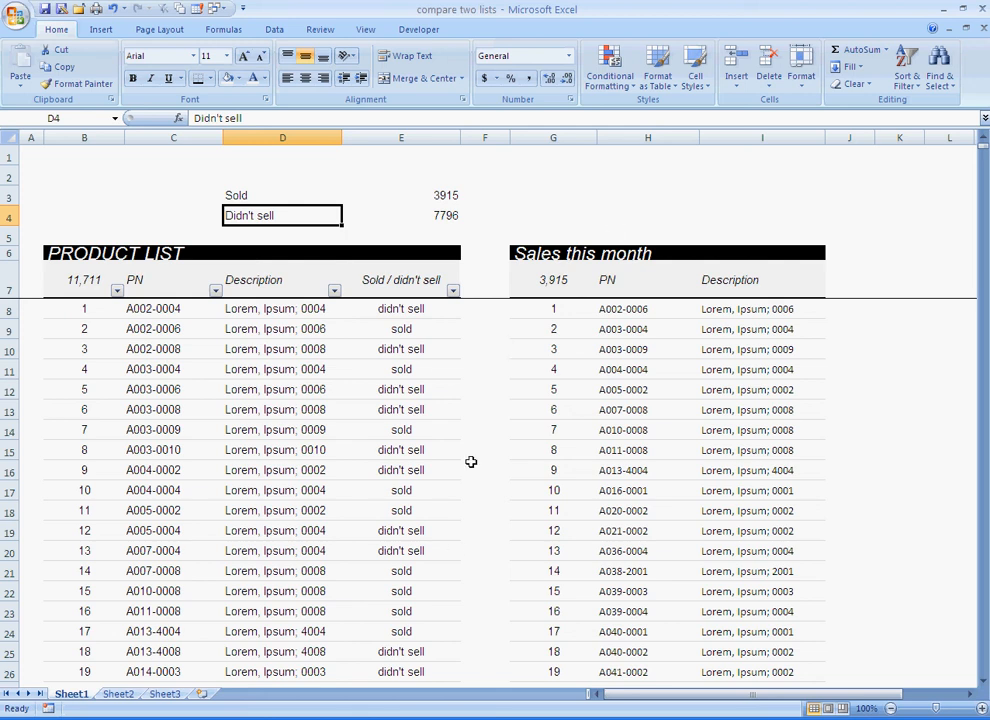
left_click(435, 719)
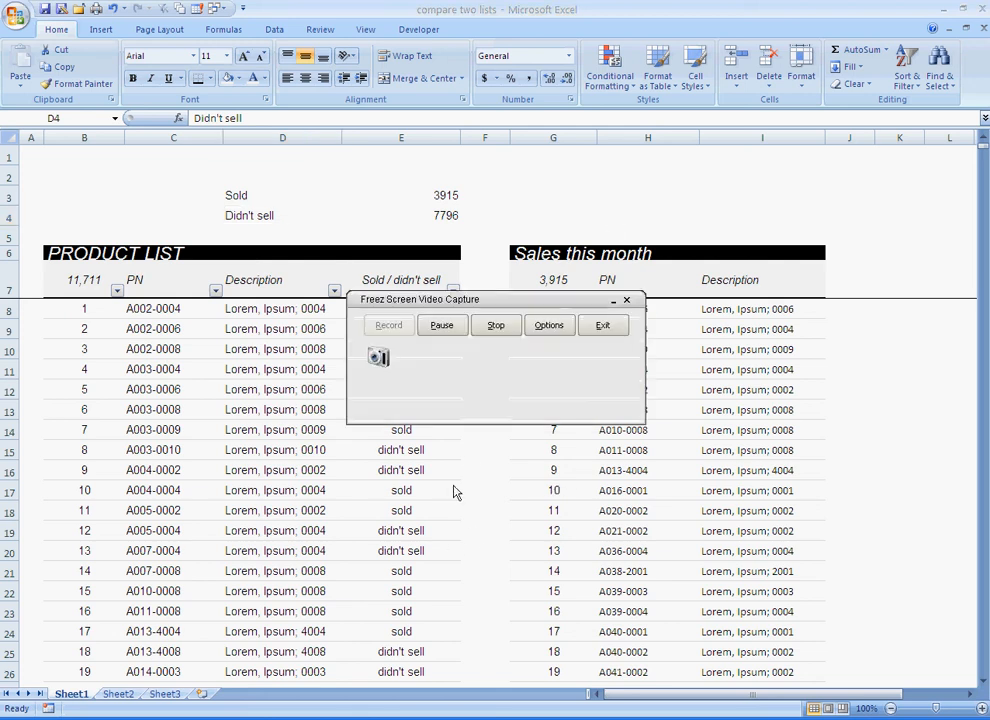